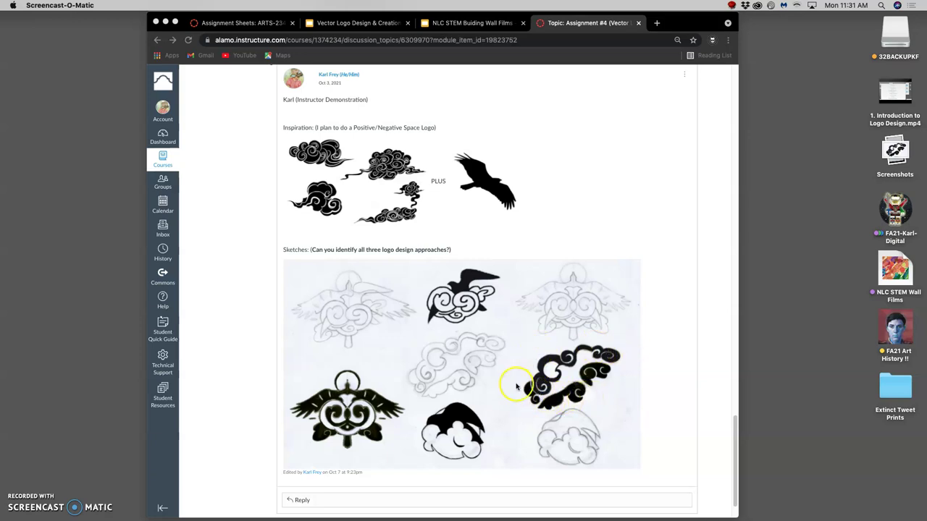
# - Open the 10.17.56 AM pencil cloud-bird sketch screenshot from the desktop Screenshots stack in Preview
pyautogui.click(895, 150)
pyautogui.click(896, 267)
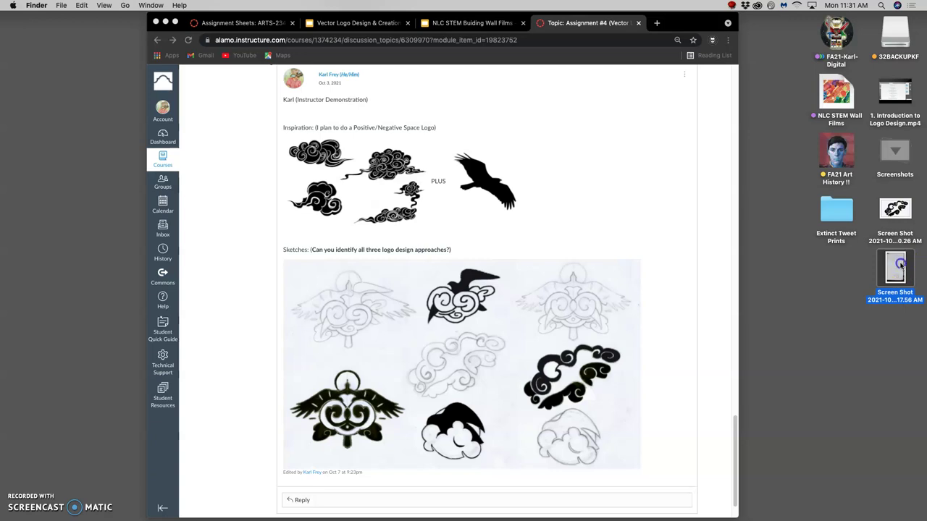
pyautogui.moveTo(898, 266); pyautogui.dragTo(901, 267)
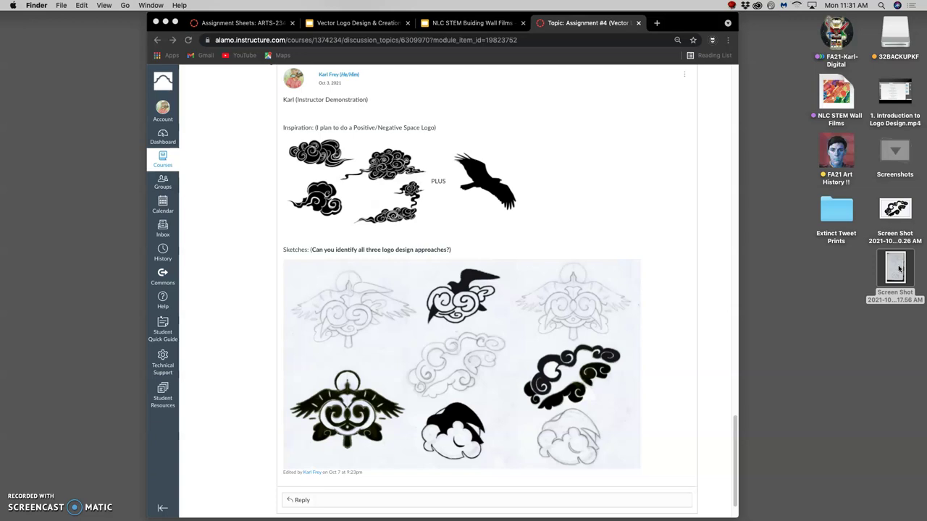
pyautogui.moveTo(897, 269); pyautogui.dragTo(868, 278)
pyautogui.click(893, 272)
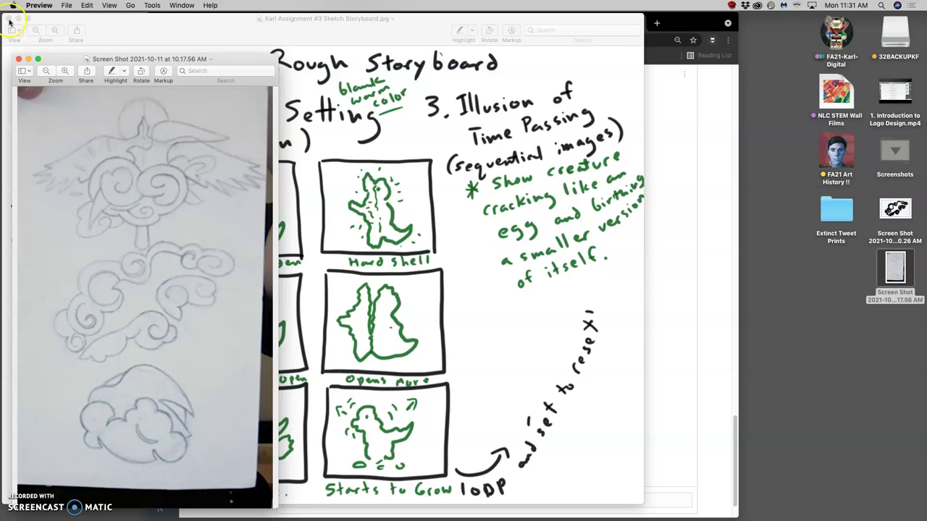
# - Close the storyboard image and park the pencil sketch window at the right edge of the screen
pyautogui.click(10, 19)
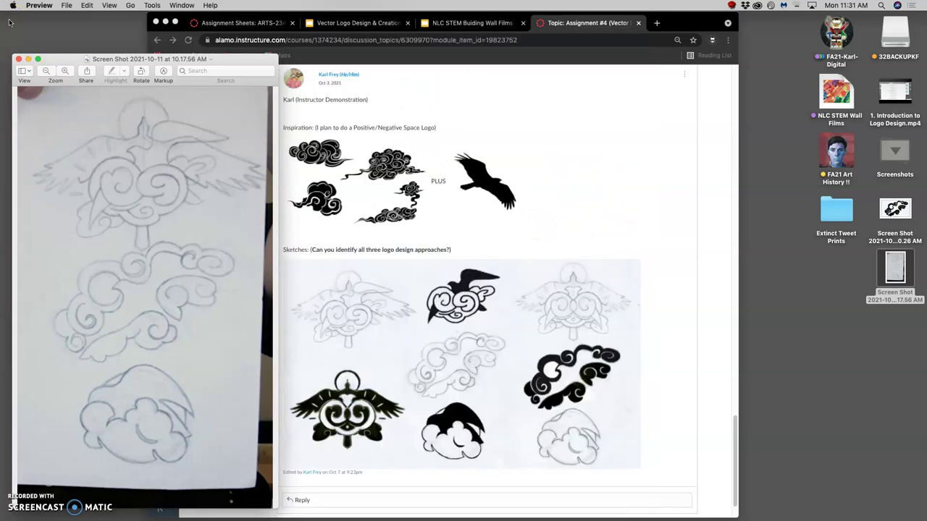
pyautogui.moveTo(75, 59)
pyautogui.mouseDown()
pyautogui.moveTo(414, 75)
pyautogui.moveTo(627, 56)
pyautogui.moveTo(724, 61)
pyautogui.mouseUp()
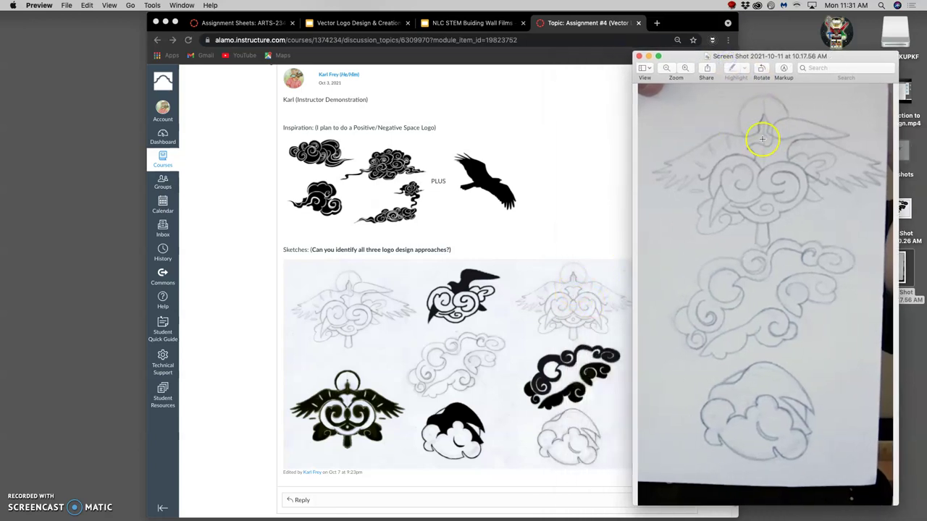
pyautogui.moveTo(764, 92); pyautogui.dragTo(646, 246)
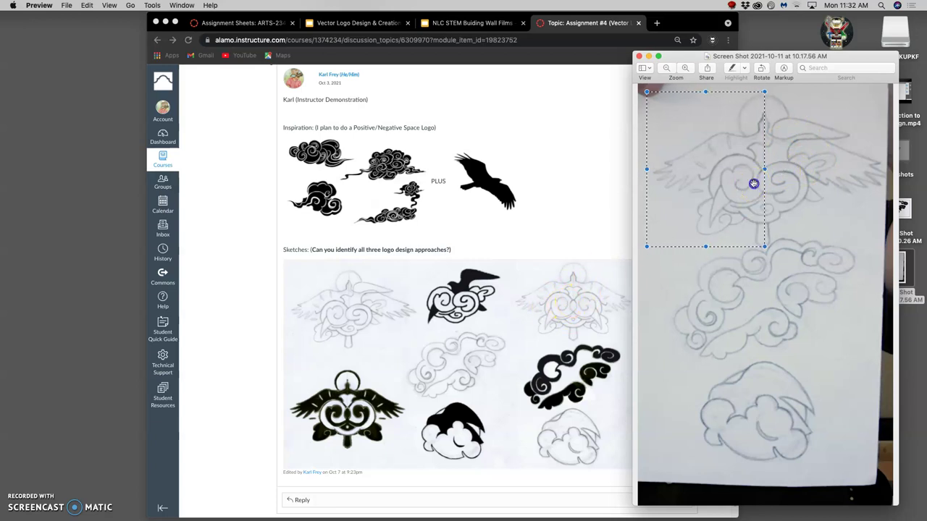
pyautogui.click(779, 182)
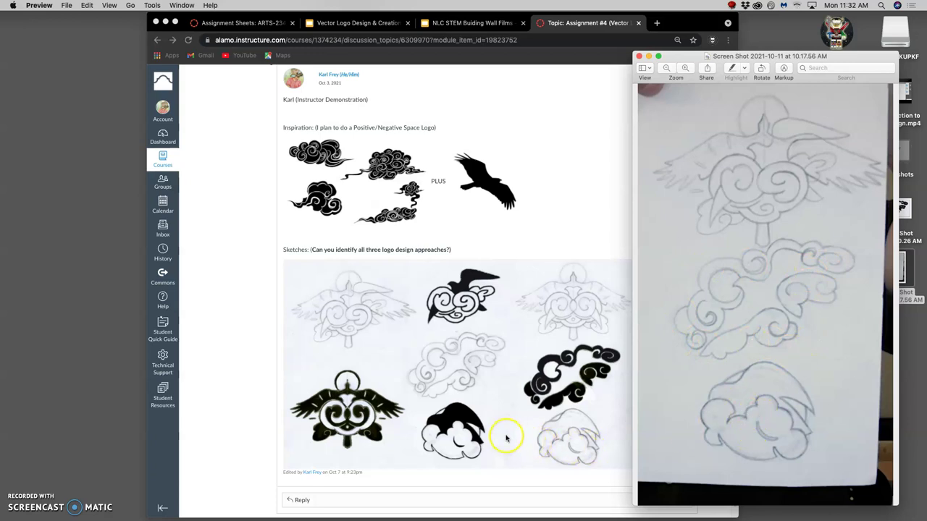
pyautogui.moveTo(676, 61); pyautogui.dragTo(703, 62)
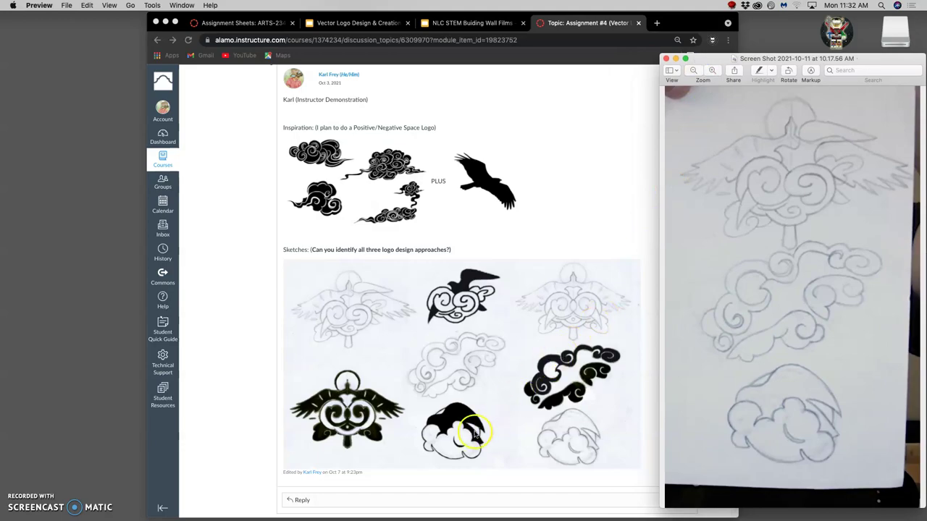
pyautogui.press('super+ctrl+f')
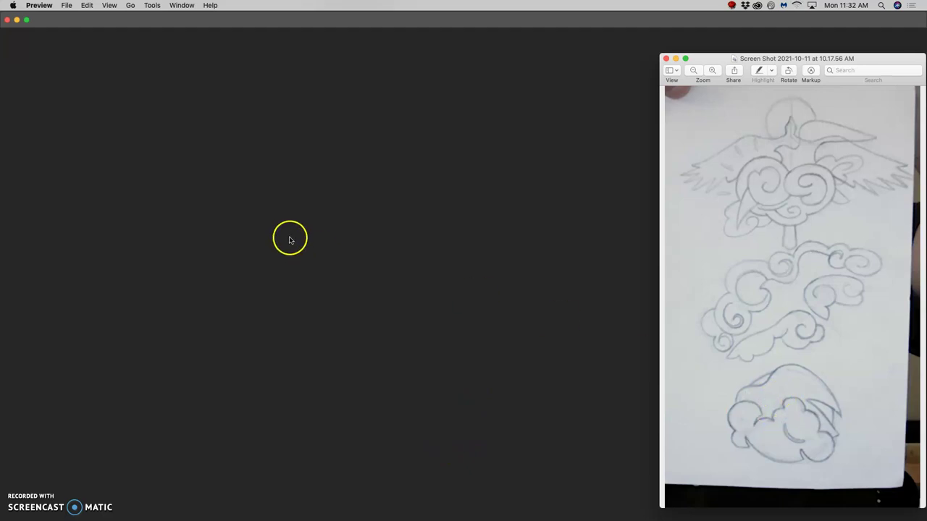
# - Move the Illustrator window down below the browser and bring the course discussion page forward
pyautogui.moveTo(2, 105)
pyautogui.click(10, 319)
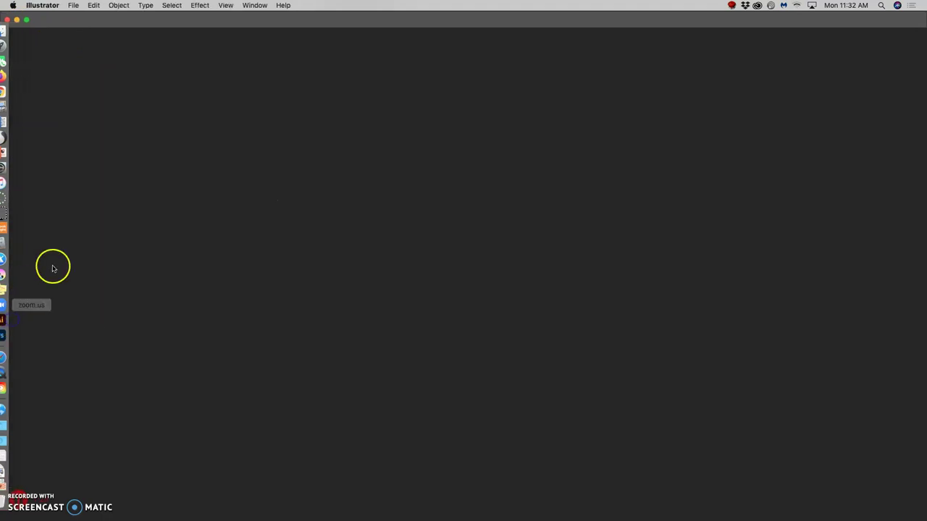
pyautogui.moveTo(112, 23); pyautogui.dragTo(132, 388)
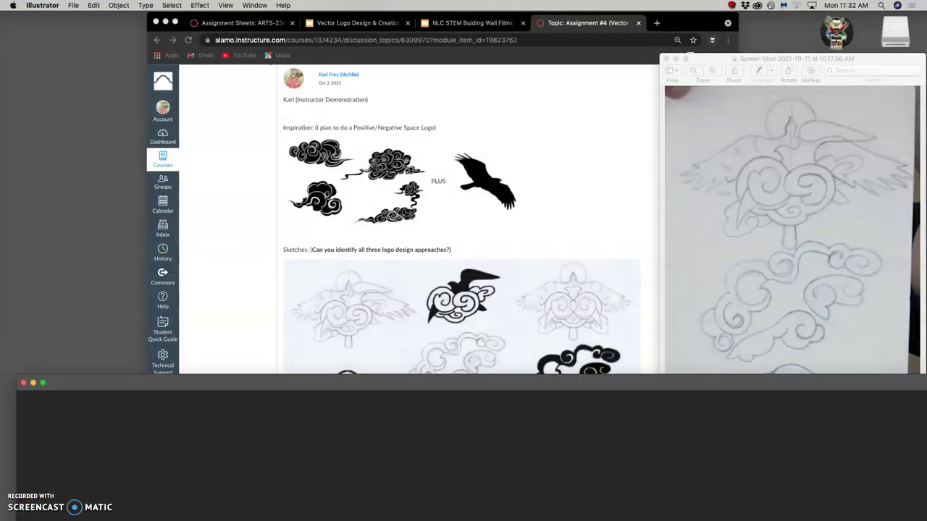
pyautogui.click(715, 57)
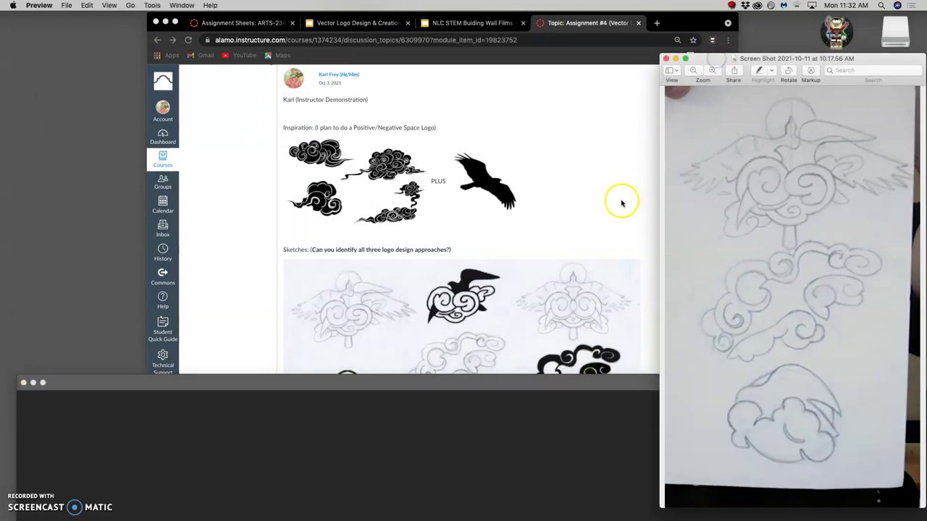
pyautogui.click(619, 200)
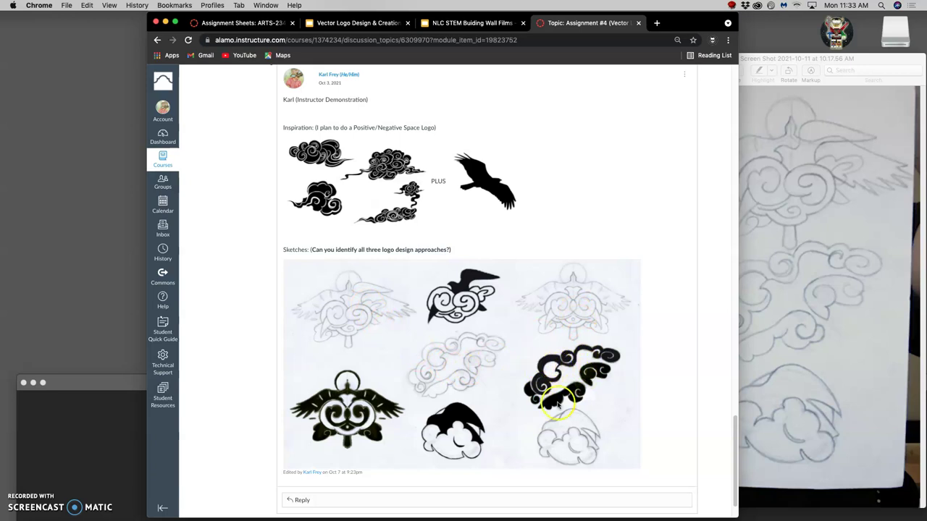
# - Zoom the discussion page in and scroll until the cloud-and-bird sketches appear large
pyautogui.press('super+minus')
pyautogui.press('super+minus')
pyautogui.press('super+minus')
pyautogui.press('super+minus')
pyautogui.press('super+minus')
pyautogui.press('super+minus')
pyautogui.press('super+minus')
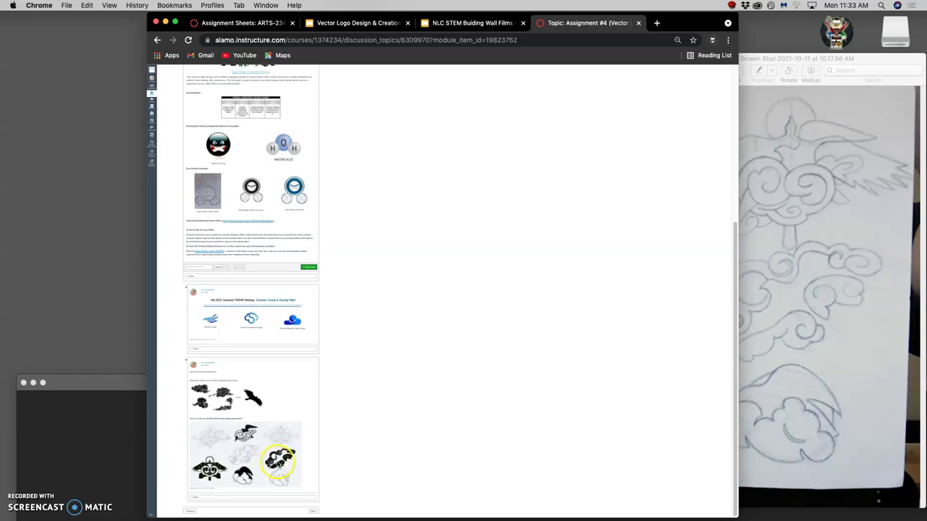
pyautogui.press('super+equal')
pyautogui.press('super+equal')
pyautogui.press('super+equal')
pyautogui.press('super+equal')
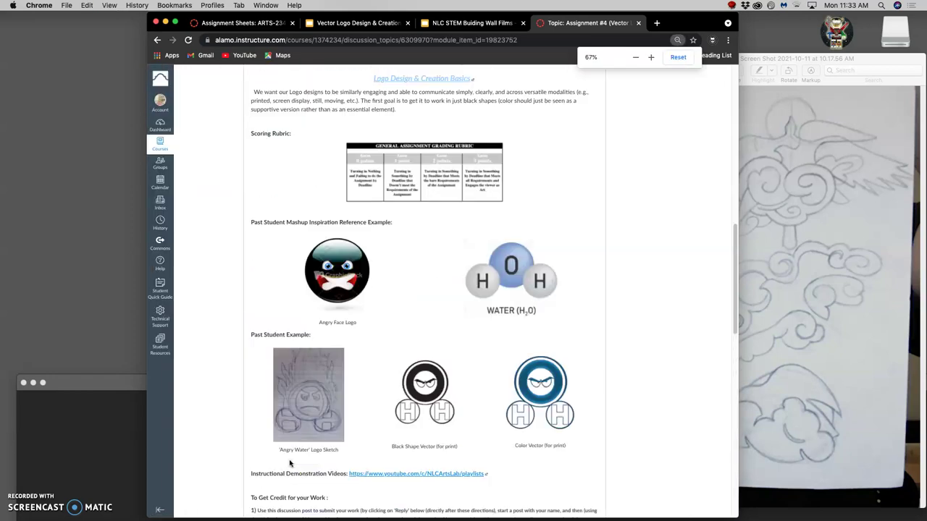
pyautogui.scroll(-15, 294, 463)
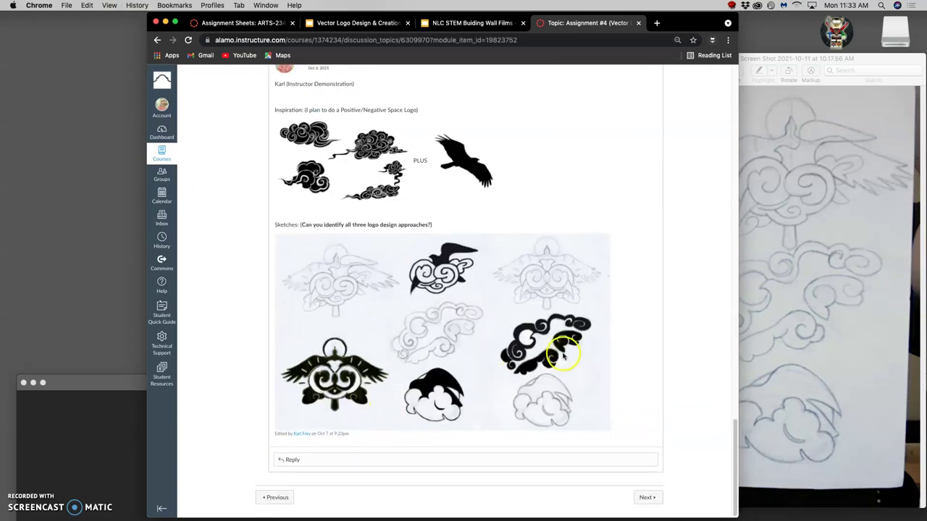
pyautogui.press('super+equal')
pyautogui.press('super+equal')
pyautogui.press('super+equal')
pyautogui.press('super+equal')
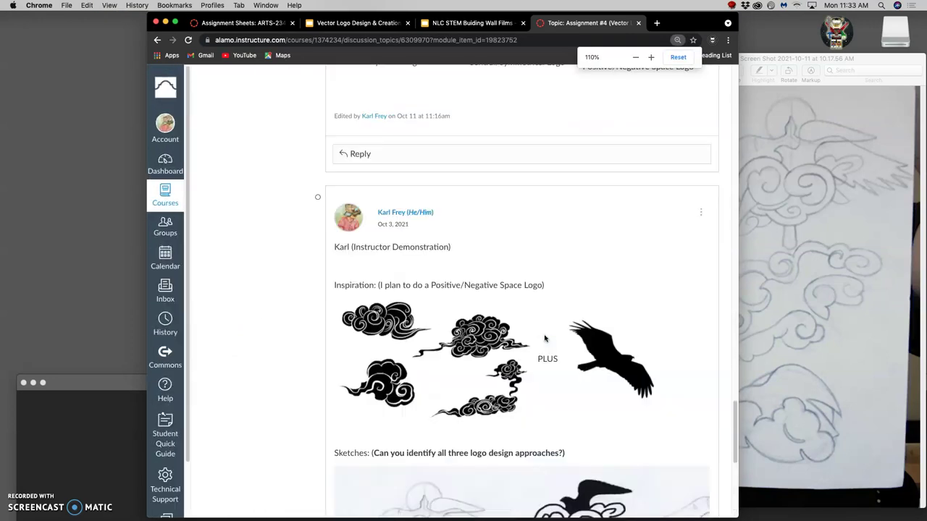
pyautogui.scroll(-5, 506, 310)
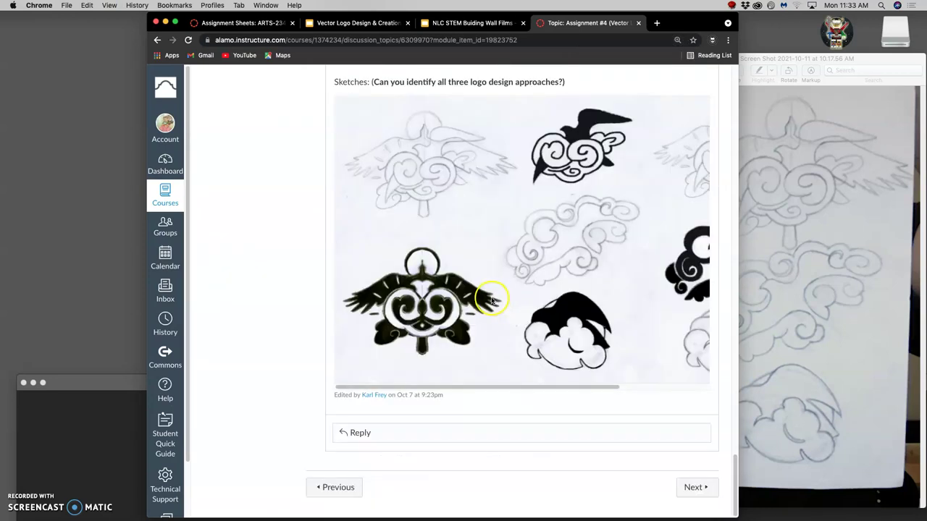
pyautogui.hscroll(5, 506, 304)
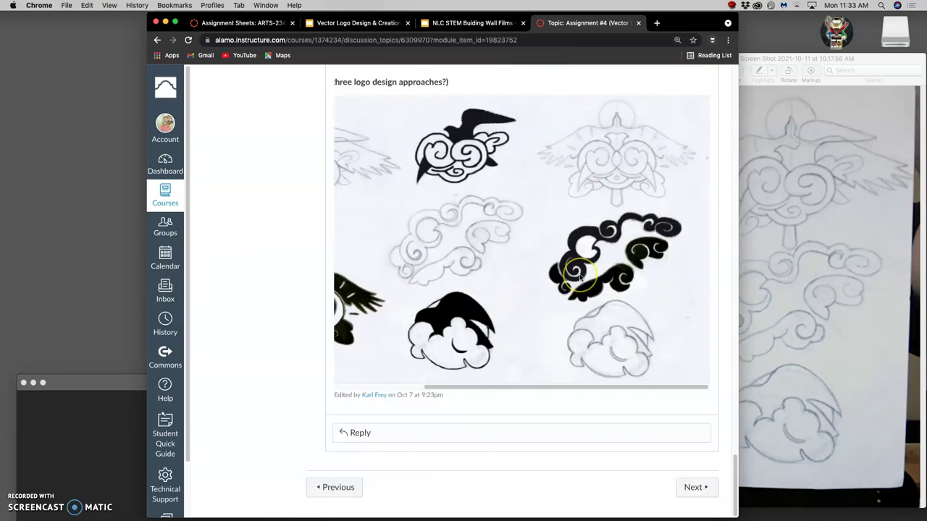
pyautogui.press('super+equal')
pyautogui.press('super+equal')
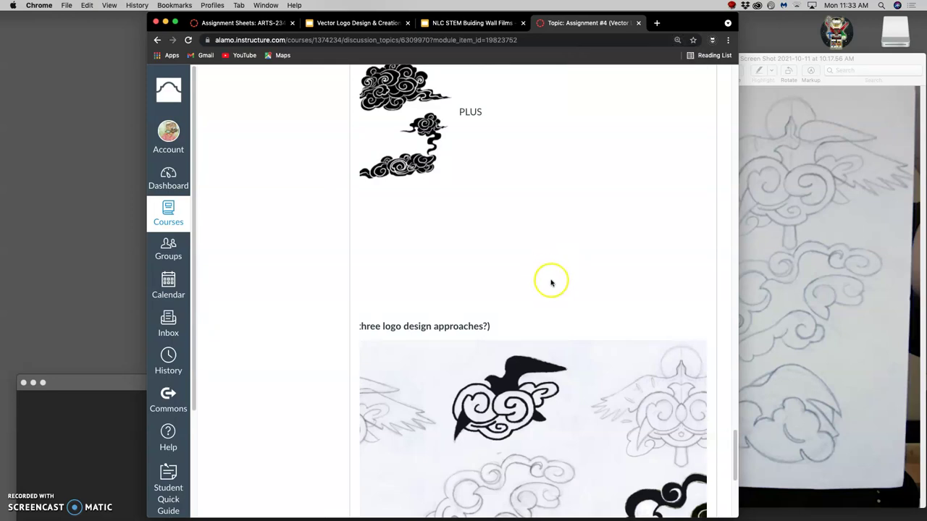
pyautogui.hscroll(3, 550, 283)
pyautogui.scroll(-3, 536, 314)
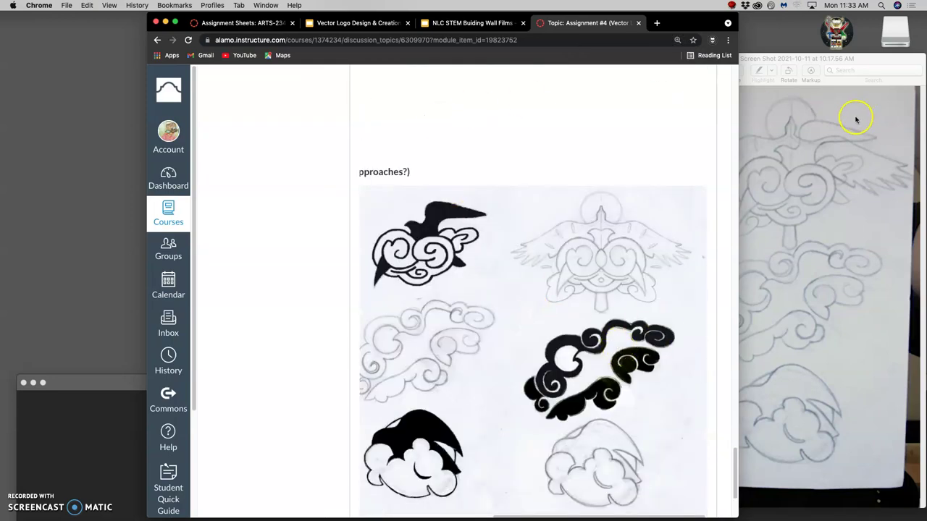
pyautogui.click(827, 61)
# - Close the Preview sketch window and move Illustrator's Home window up the screen
pyautogui.click(666, 58)
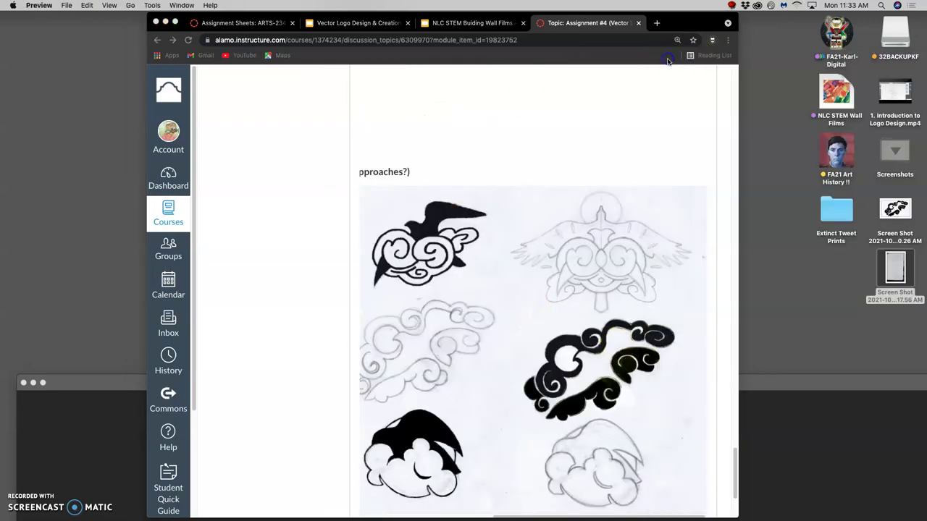
pyautogui.click(889, 207)
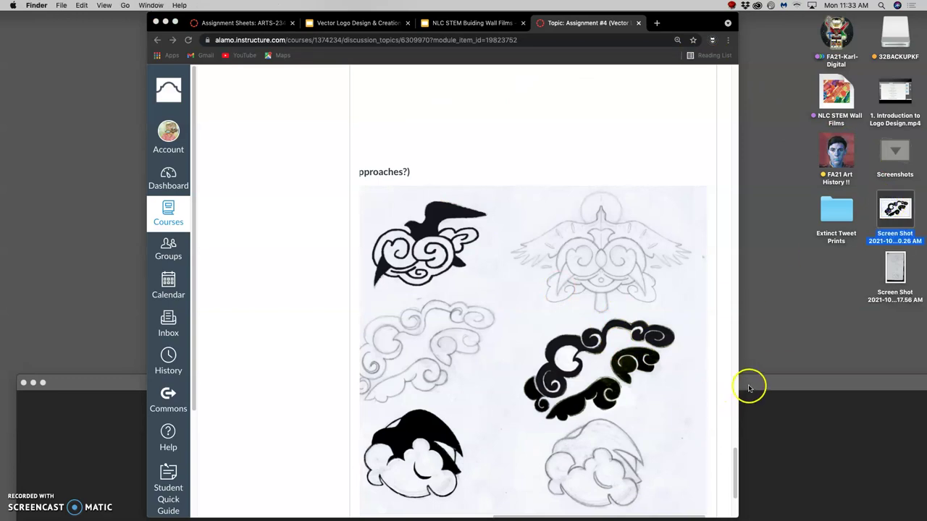
pyautogui.click(749, 388)
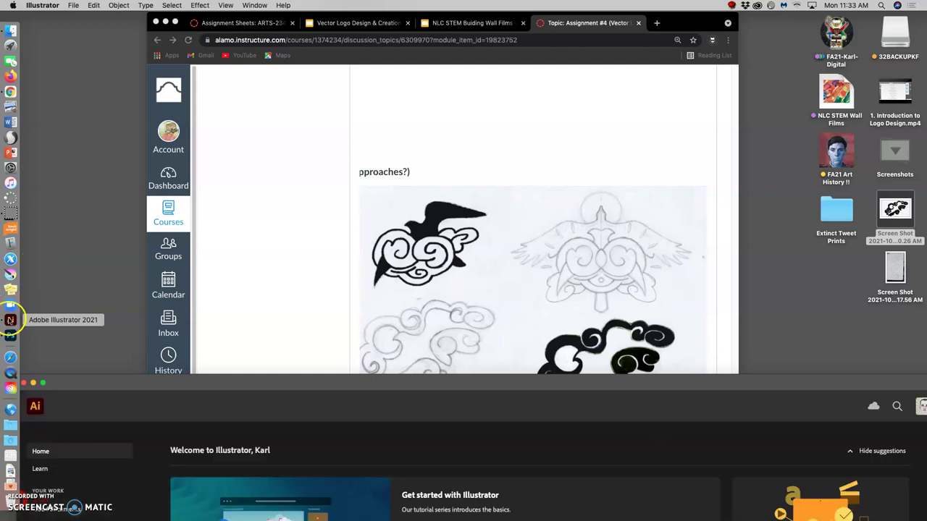
pyautogui.moveTo(122, 380); pyautogui.dragTo(122, 266)
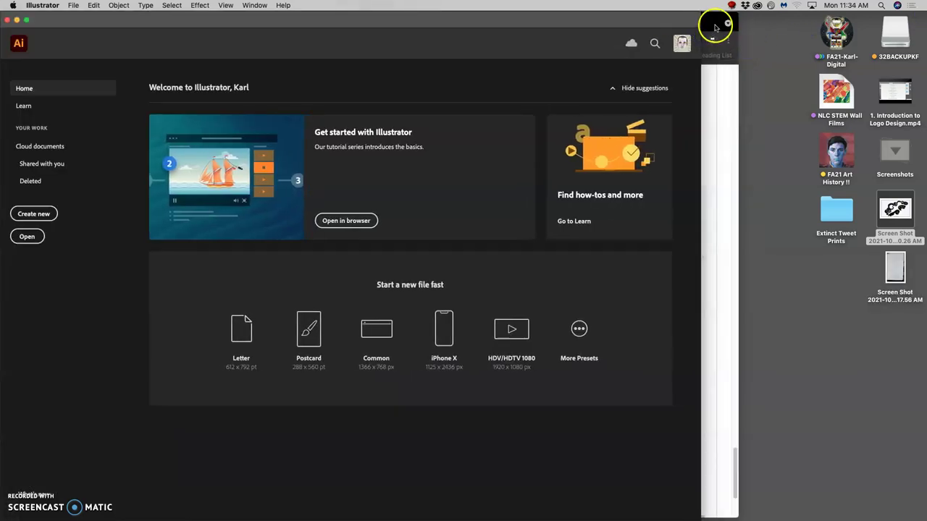
# - View the Logo Design In Illustrator and Pen Tool tips slides in the Vector Logo Design deck
pyautogui.click(716, 27)
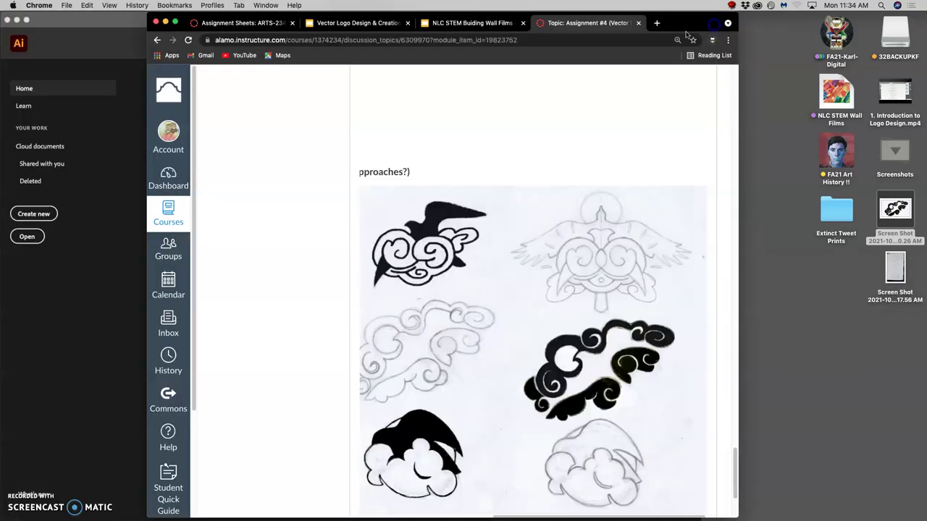
pyautogui.click(373, 24)
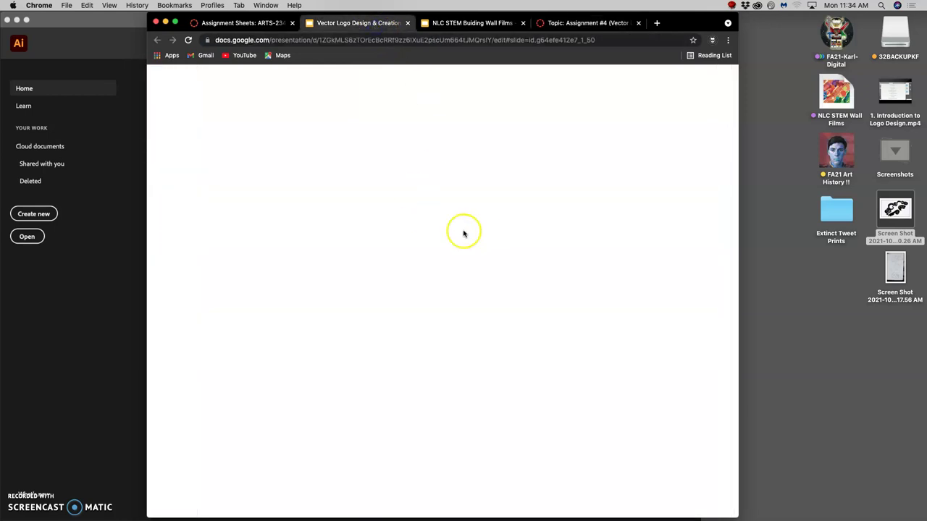
pyautogui.scroll(-5, 243, 297)
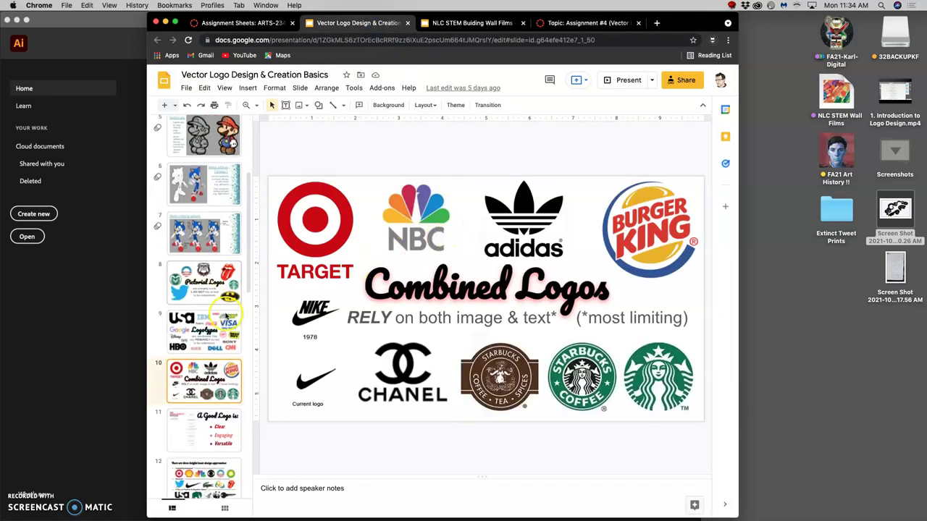
pyautogui.click(209, 306)
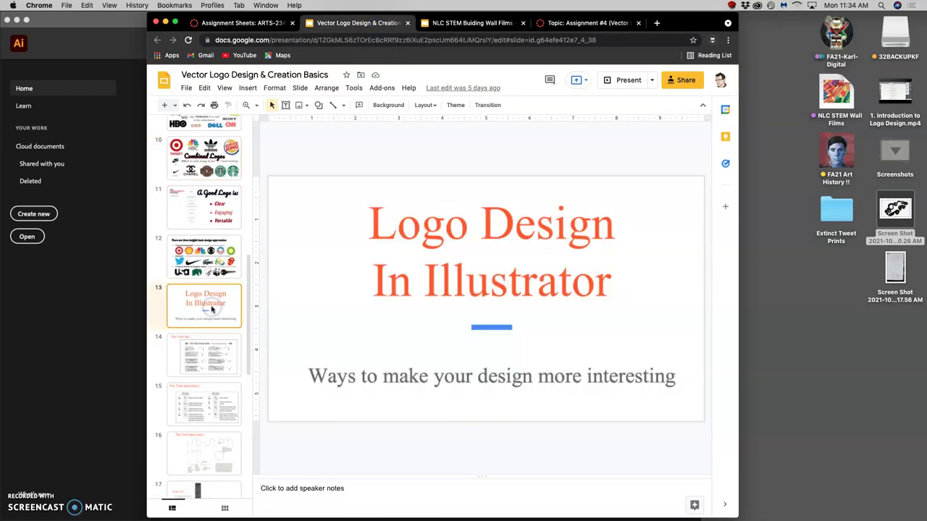
pyautogui.click(234, 349)
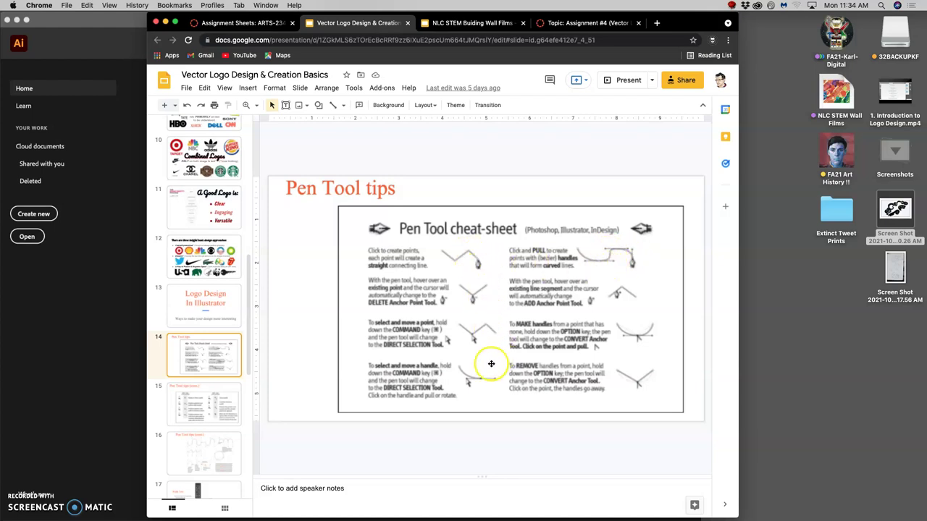
pyautogui.click(142, 26)
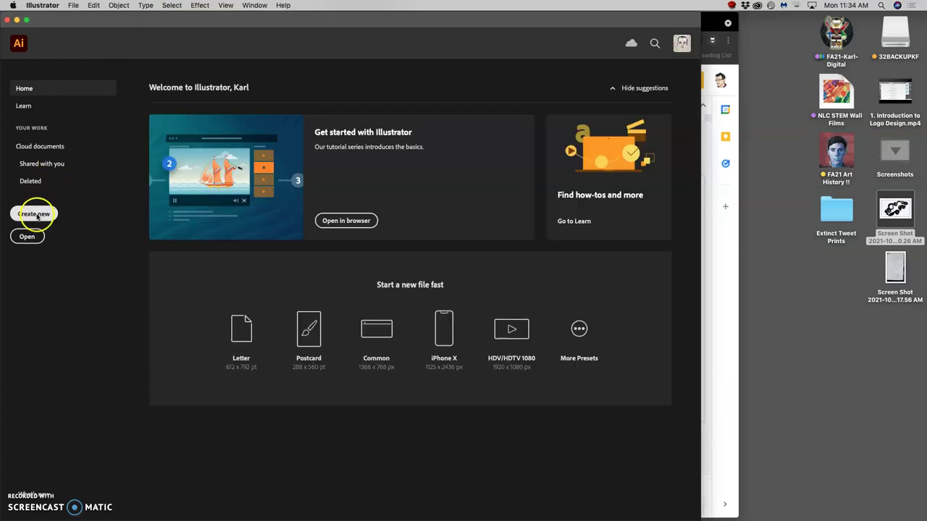
# - Create a new A4 portrait document in CMYK colour at 300 ppi
pyautogui.click(106, 20)
pyautogui.press('super+n')
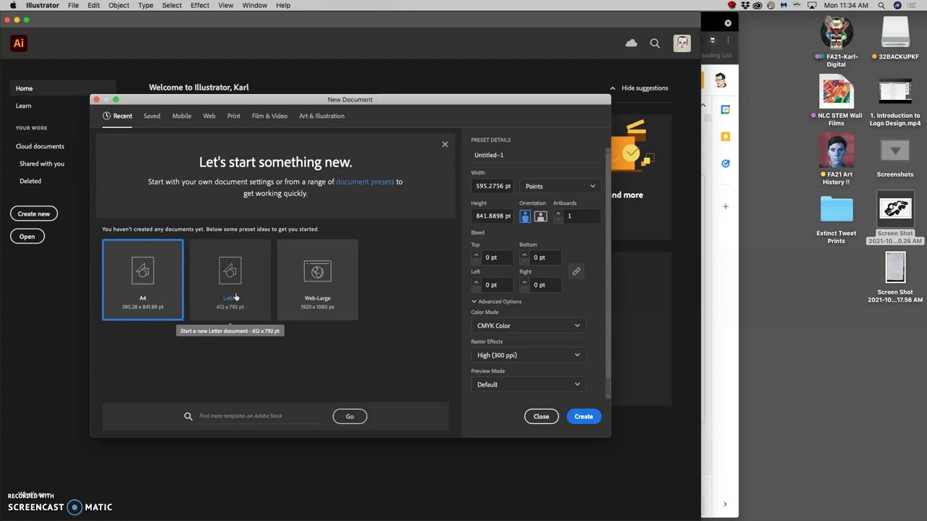
pyautogui.moveTo(171, 299); pyautogui.dragTo(216, 288)
pyautogui.click(145, 276)
pyautogui.click(159, 295)
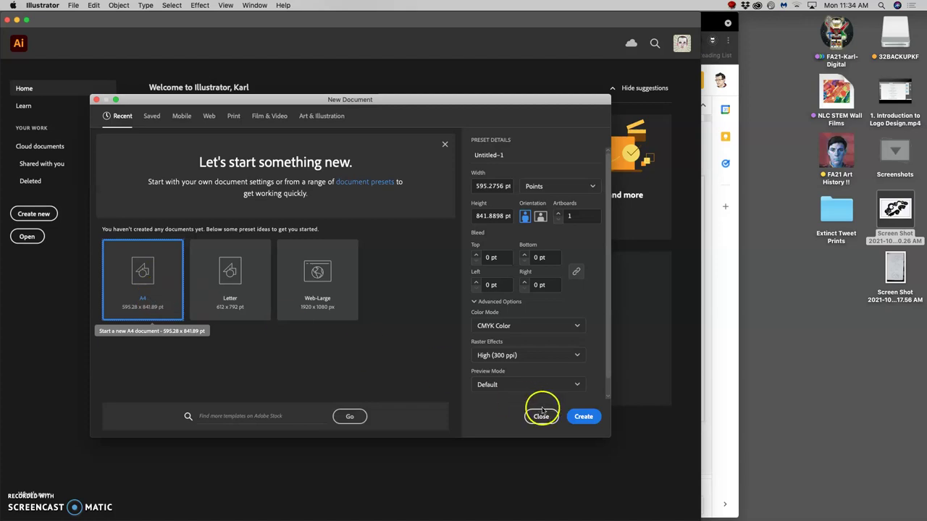
pyautogui.click(582, 417)
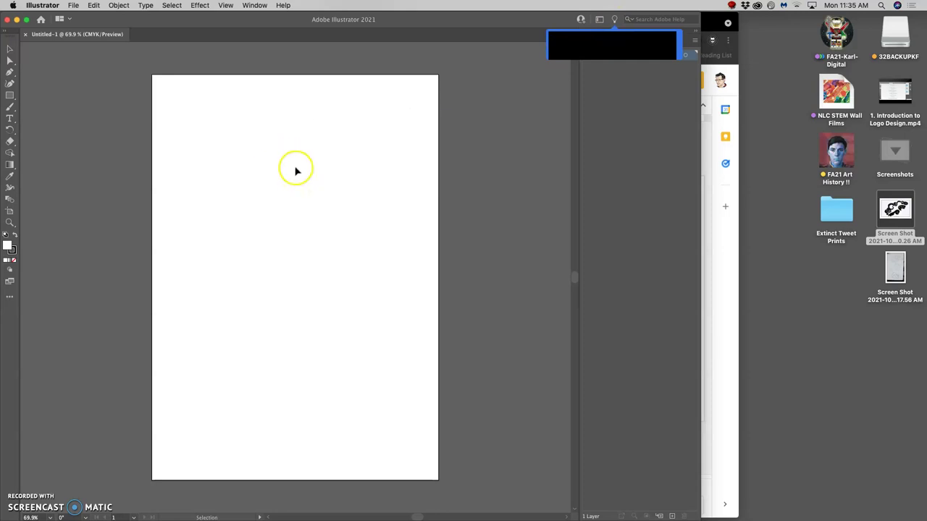
# - Show rulers along the top and left edges of the canvas
pyautogui.click(232, 6)
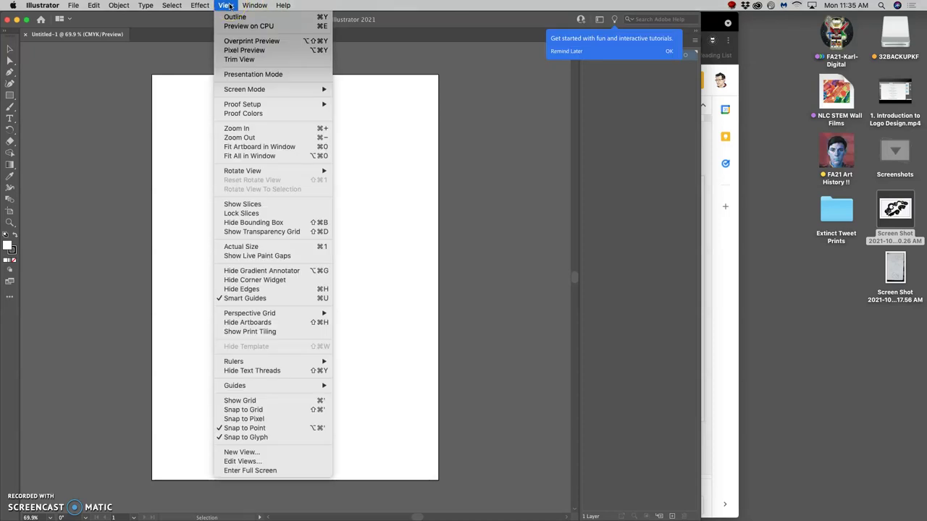
pyautogui.moveTo(268, 362)
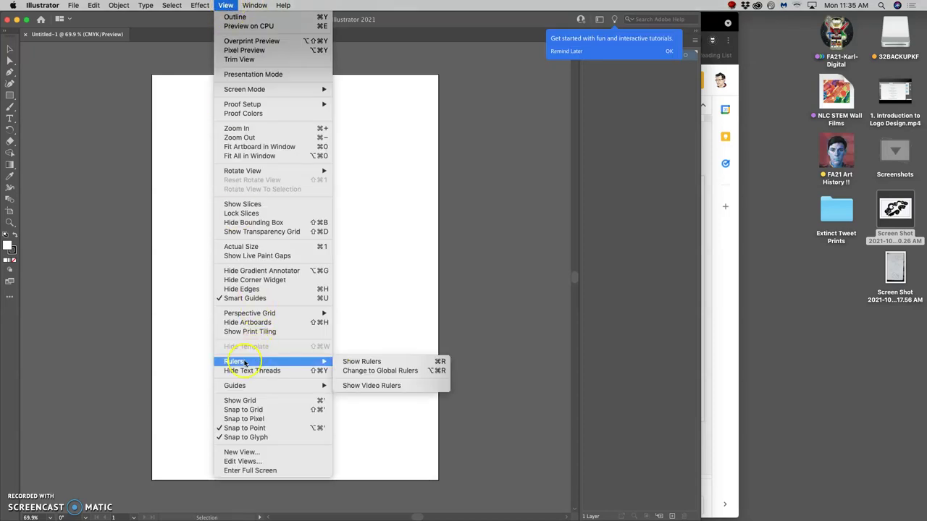
pyautogui.click(439, 364)
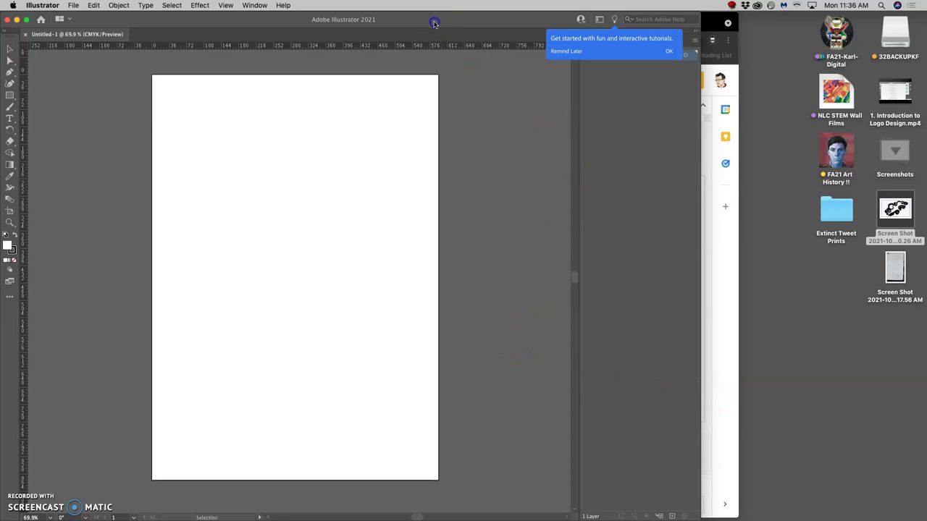
# - Reset the workspace to Essentials and dismiss the tutorials pop-up
pyautogui.moveTo(434, 23); pyautogui.dragTo(487, 20)
pyautogui.click(255, 5)
pyautogui.moveTo(262, 32)
pyautogui.moveTo(275, 50)
pyautogui.click(397, 62)
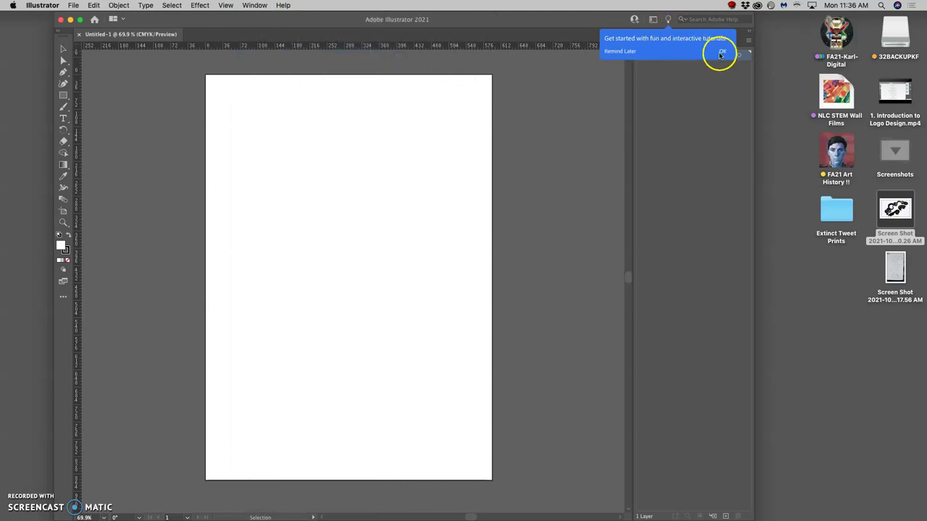
pyautogui.click(723, 51)
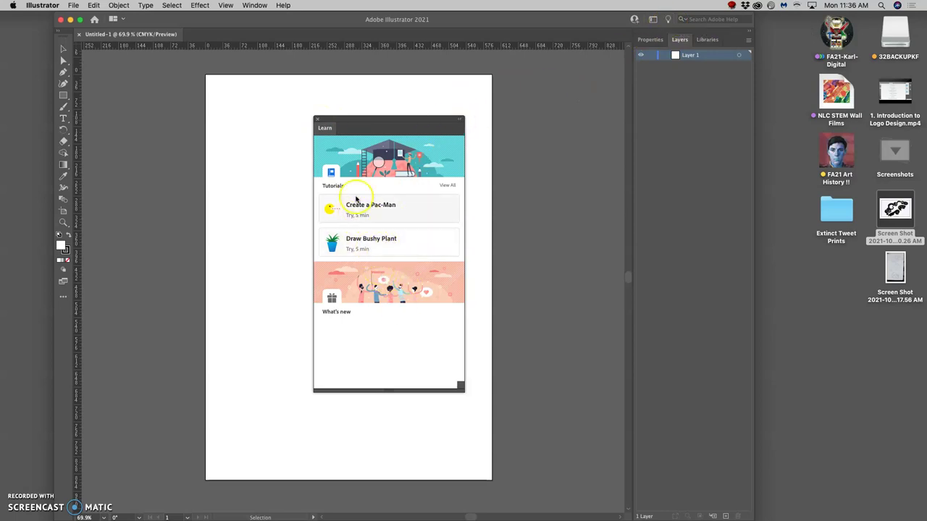
# - Close the floating Learn tutorials panel
pyautogui.click(316, 119)
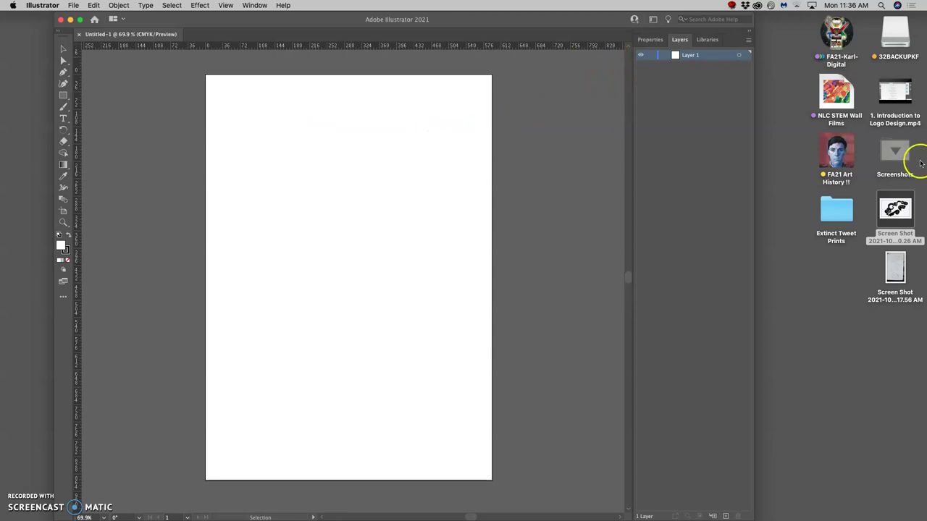
# - Drag the sketch screenshot from the desktop onto the artboard and position it across the upper half
pyautogui.click(899, 212)
pyautogui.moveTo(896, 210); pyautogui.dragTo(333, 222)
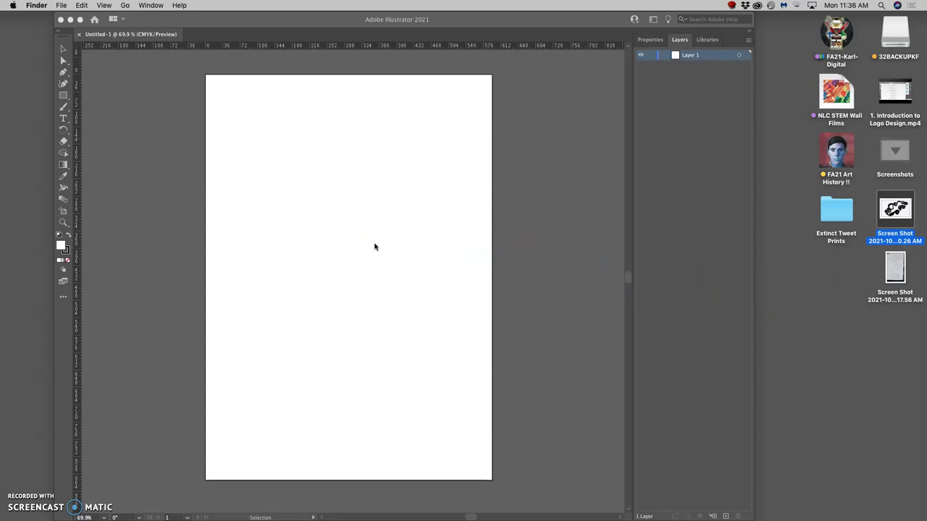
pyautogui.click(316, 45)
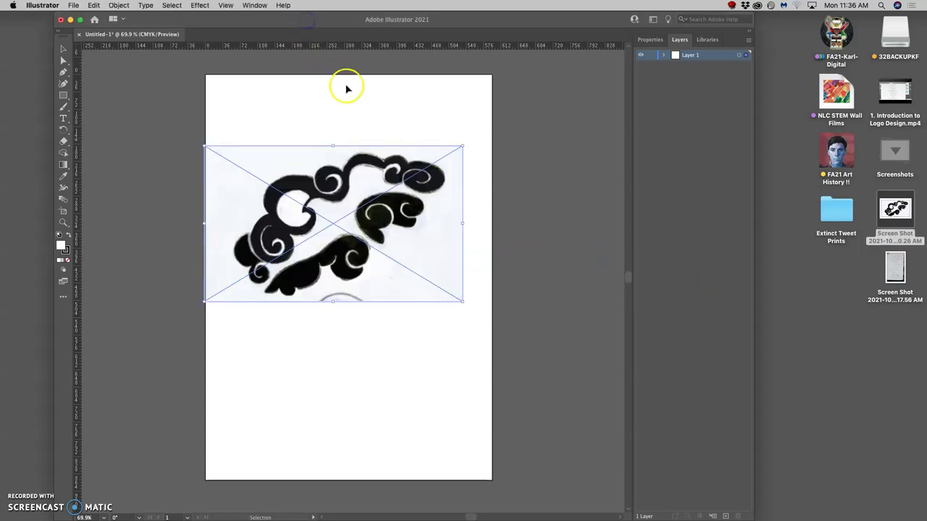
pyautogui.moveTo(382, 222); pyautogui.dragTo(398, 226)
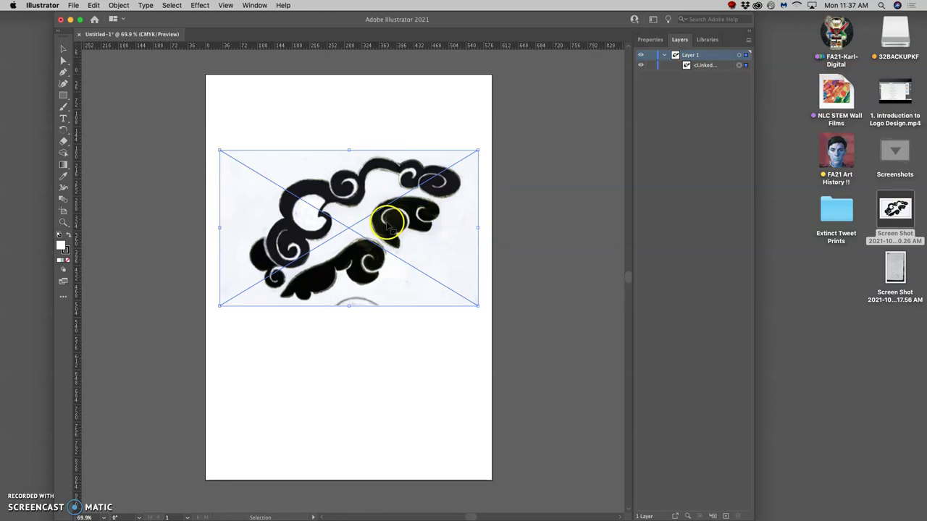
pyautogui.scroll(10, 388, 226)
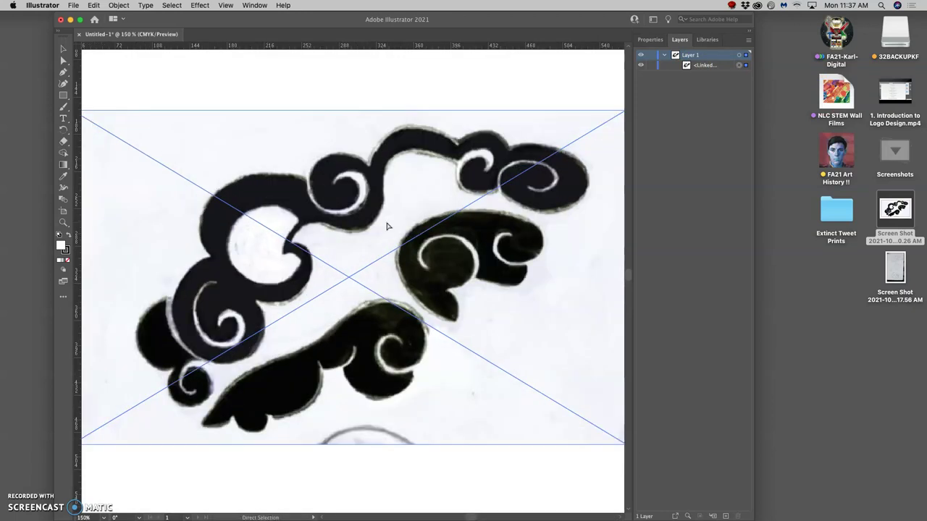
pyautogui.scroll(-10, 386, 226)
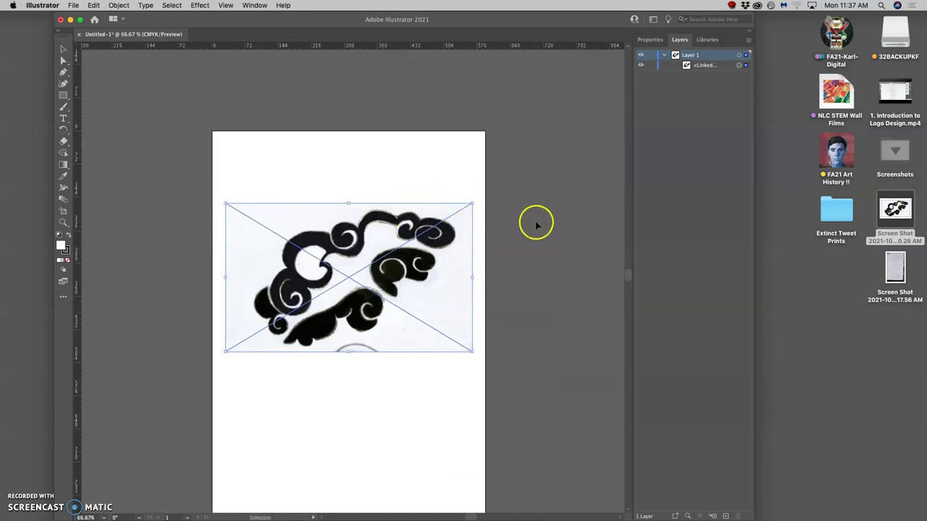
pyautogui.scroll(-1, 432, 228)
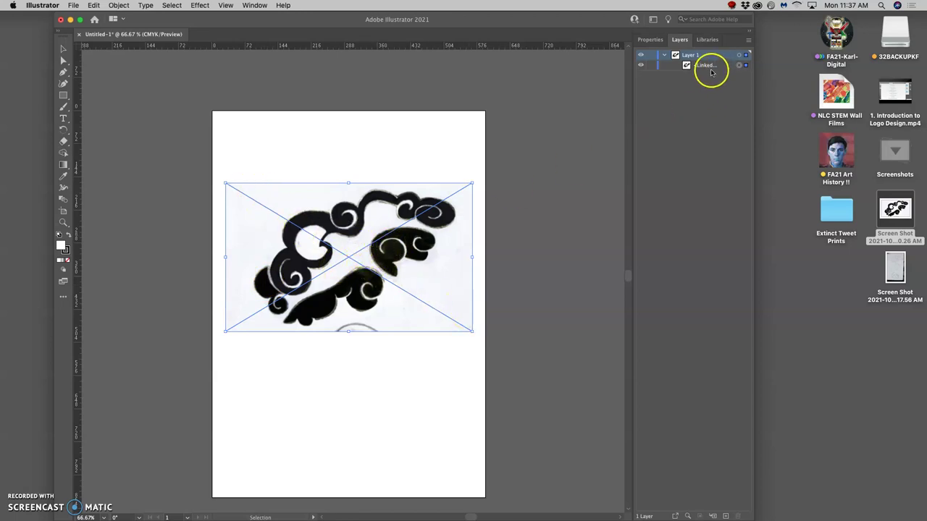
# - Rename the placed sketch's layer entry to 'Sketch Reference'
pyautogui.doubleClick(389, 210)
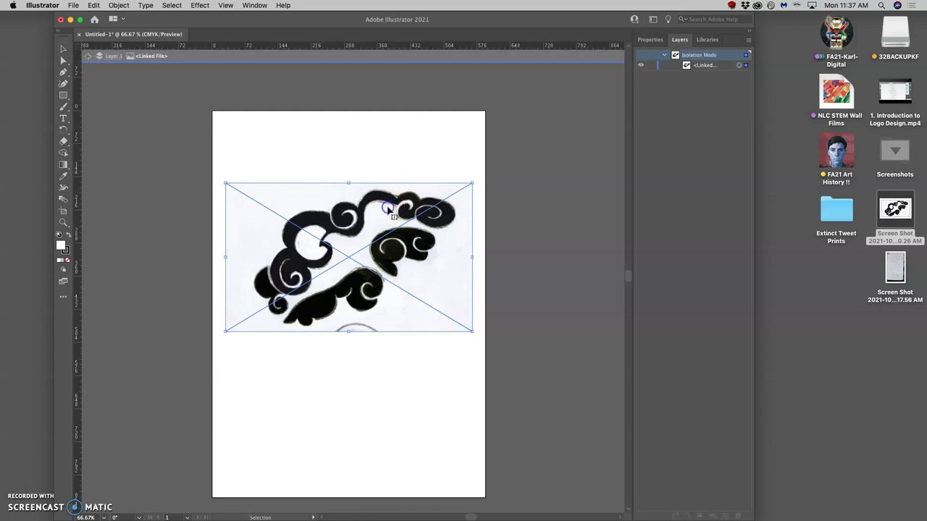
pyautogui.doubleClick(702, 65)
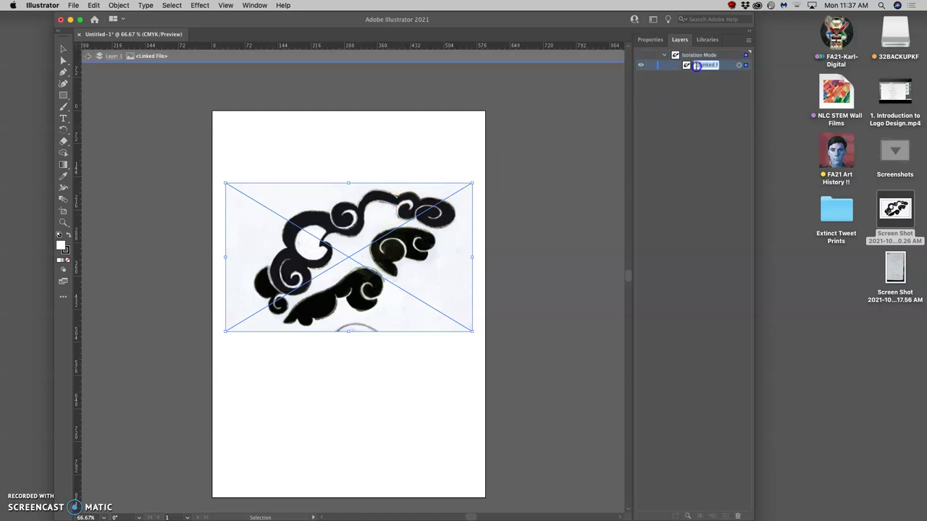
pyautogui.doubleClick(725, 69)
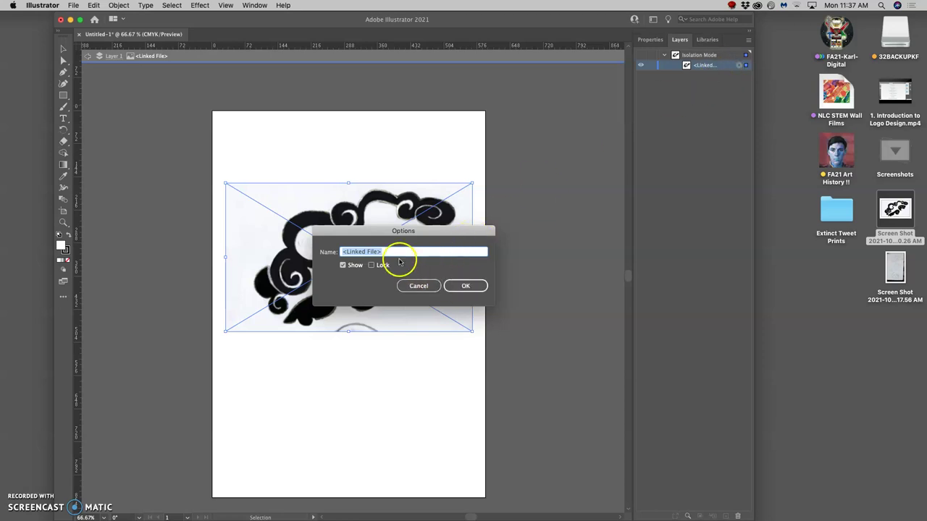
pyautogui.write('Sketch Reference')
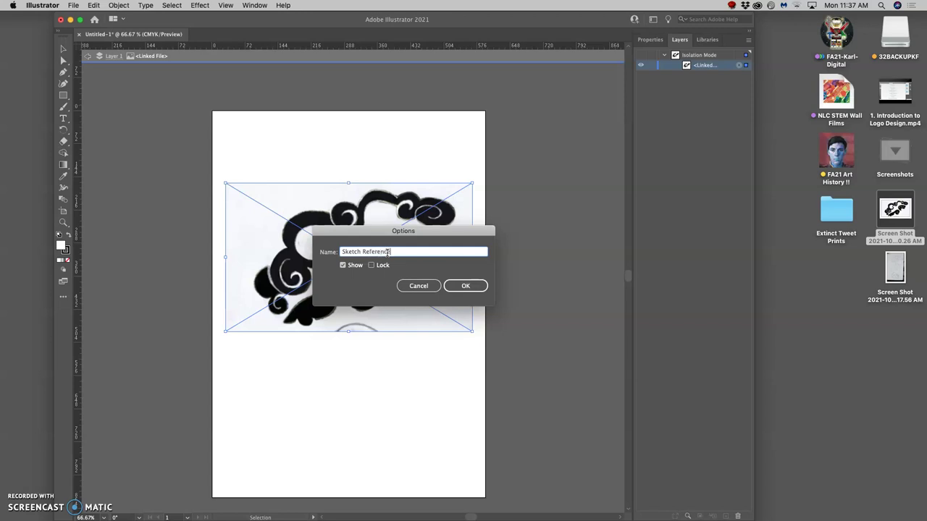
pyautogui.click(467, 285)
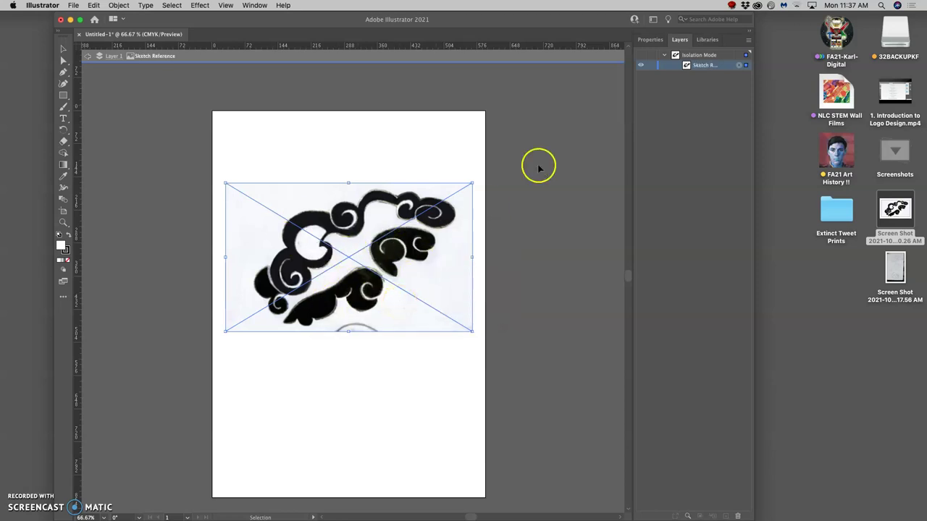
# - Reselect the sketch through its layer and exit isolation mode from its context menu
pyautogui.click(692, 110)
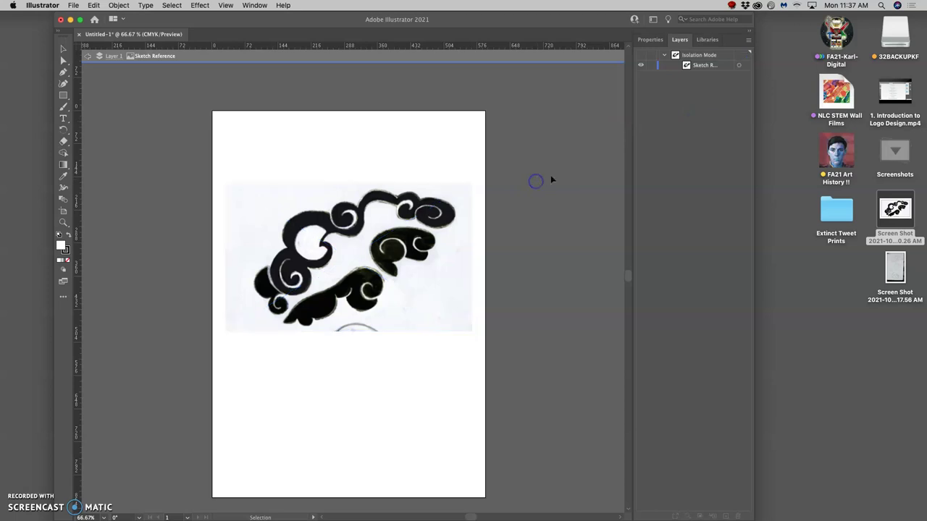
pyautogui.click(736, 66)
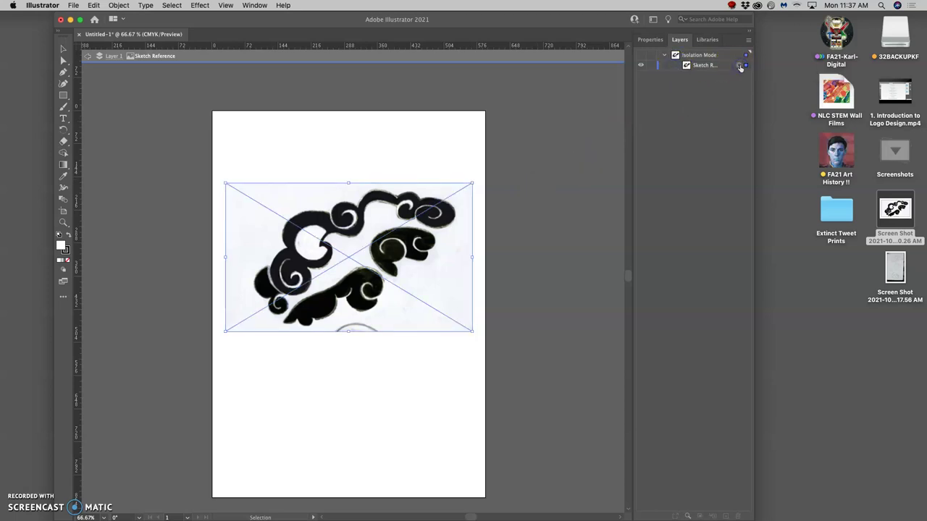
pyautogui.rightClick(427, 236)
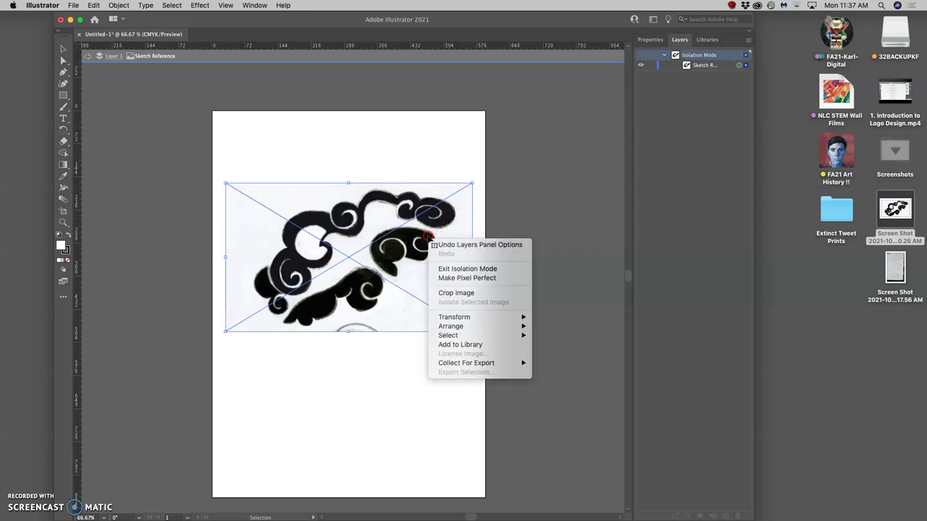
pyautogui.click(438, 266)
pyautogui.rightClick(424, 261)
pyautogui.rightClick(416, 259)
pyautogui.click(450, 255)
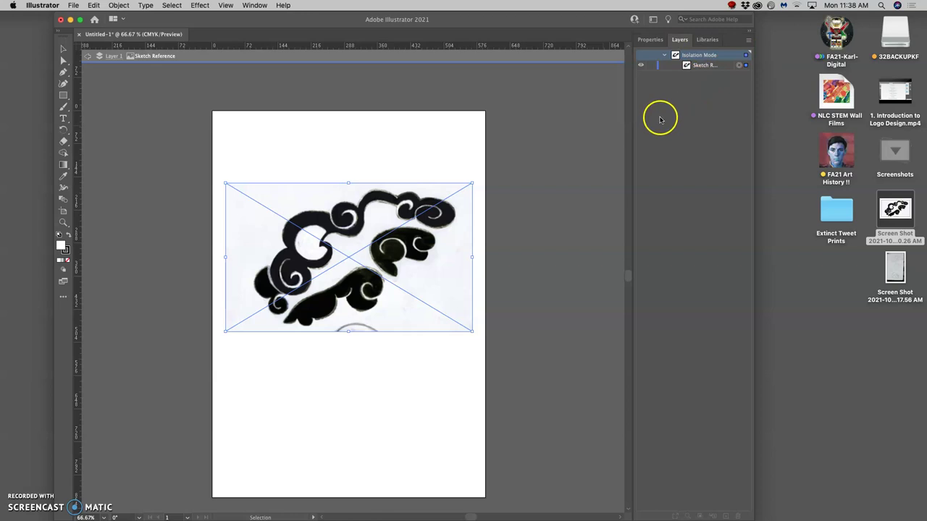
# - Dock the Transparency panel beside Layers and set the sketch image's opacity to 50%
pyautogui.click(260, 5)
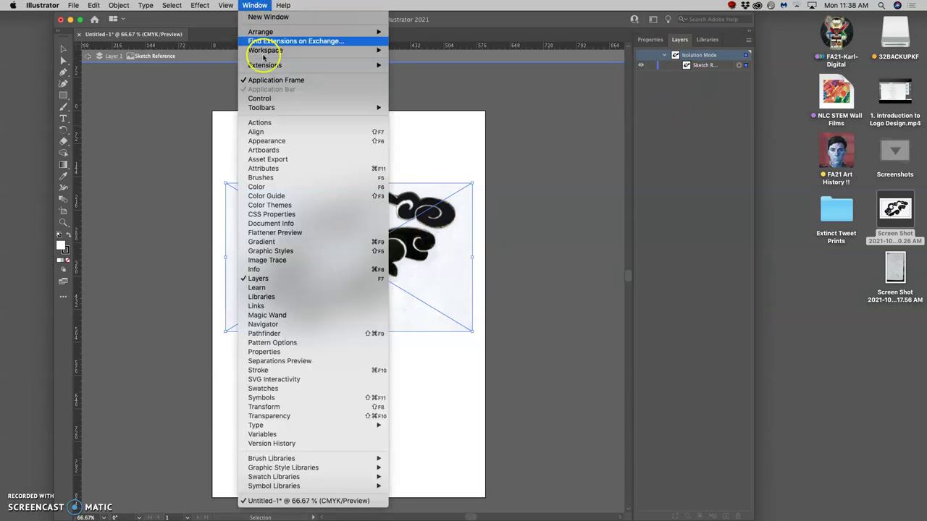
pyautogui.click(284, 417)
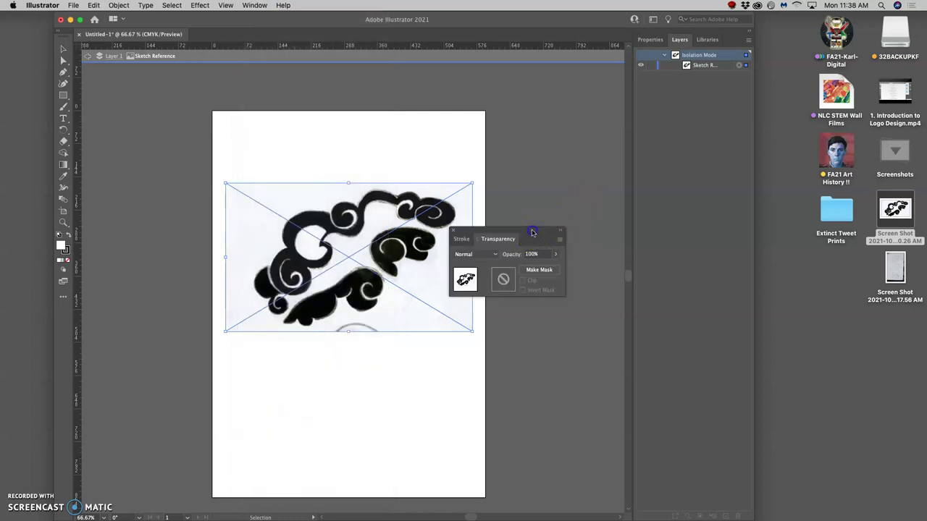
pyautogui.moveTo(533, 232); pyautogui.dragTo(627, 88)
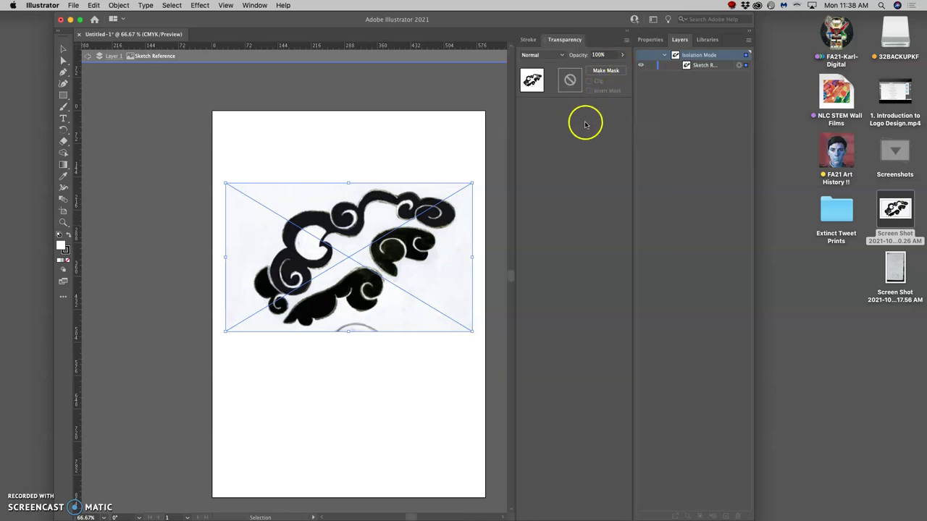
pyautogui.click(621, 55)
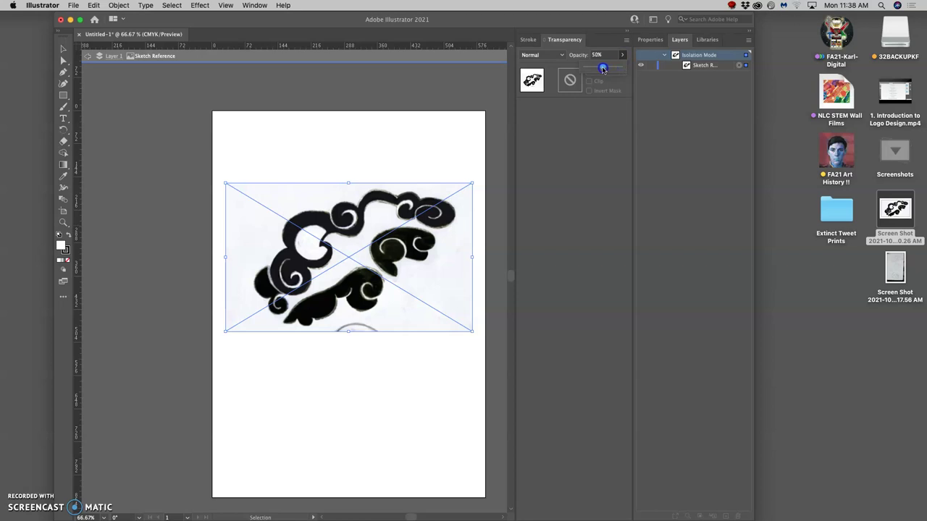
pyautogui.moveTo(602, 69); pyautogui.dragTo(602, 68)
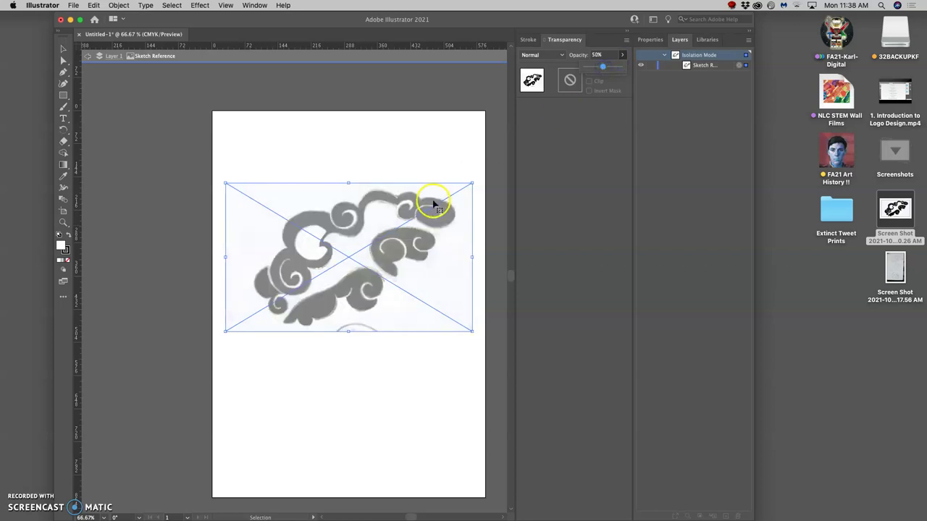
pyautogui.click(491, 160)
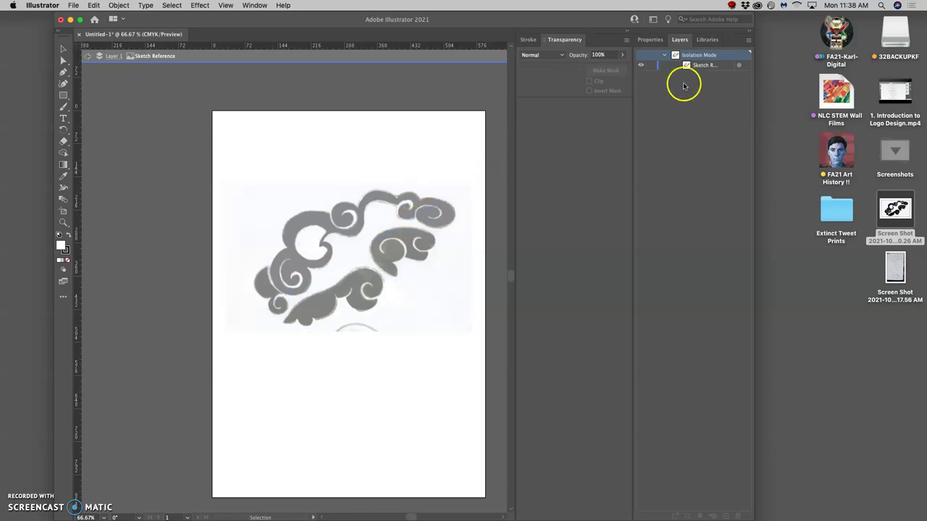
pyautogui.click(651, 57)
pyautogui.click(690, 381)
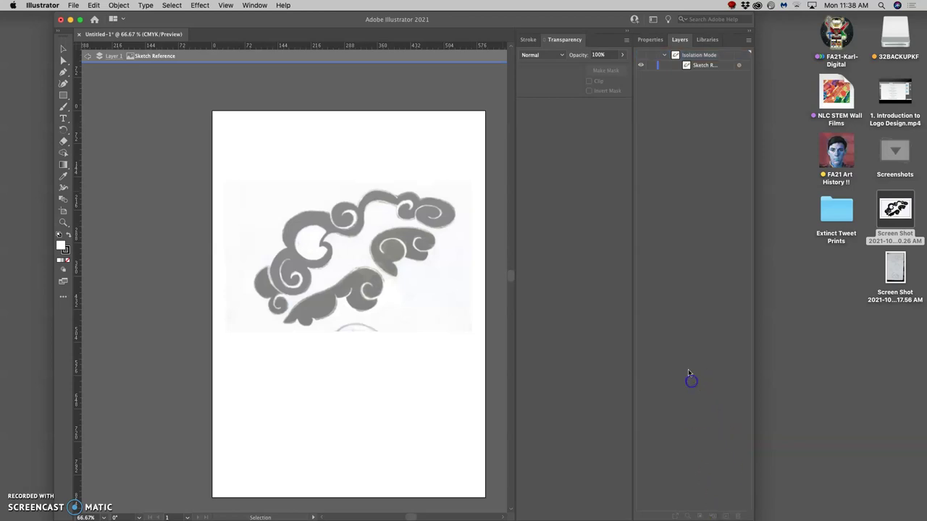
pyautogui.click(384, 234)
pyautogui.click(73, 81)
pyautogui.click(277, 193)
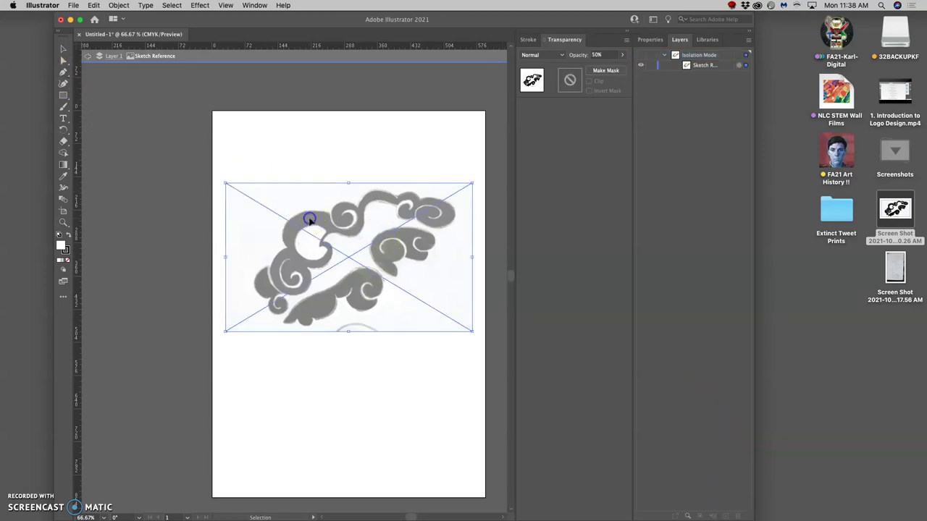
pyautogui.press('Return')
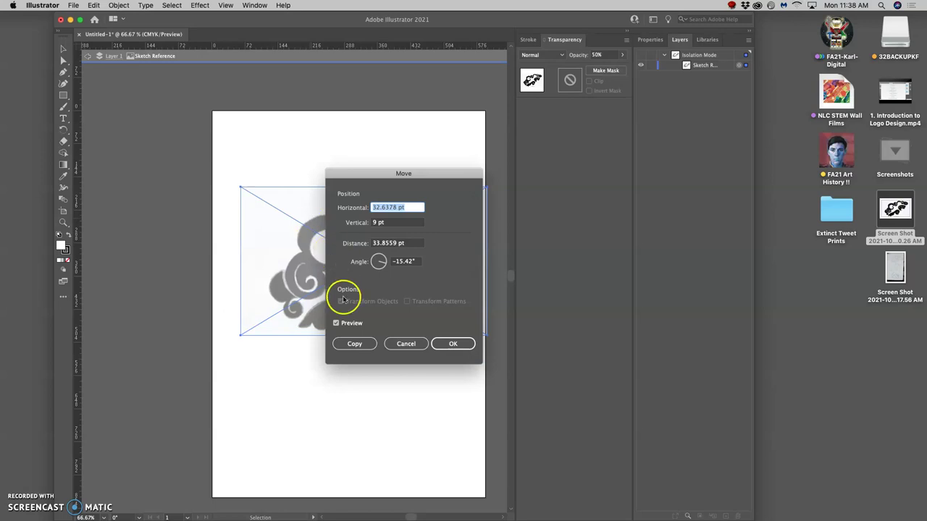
pyautogui.click(402, 343)
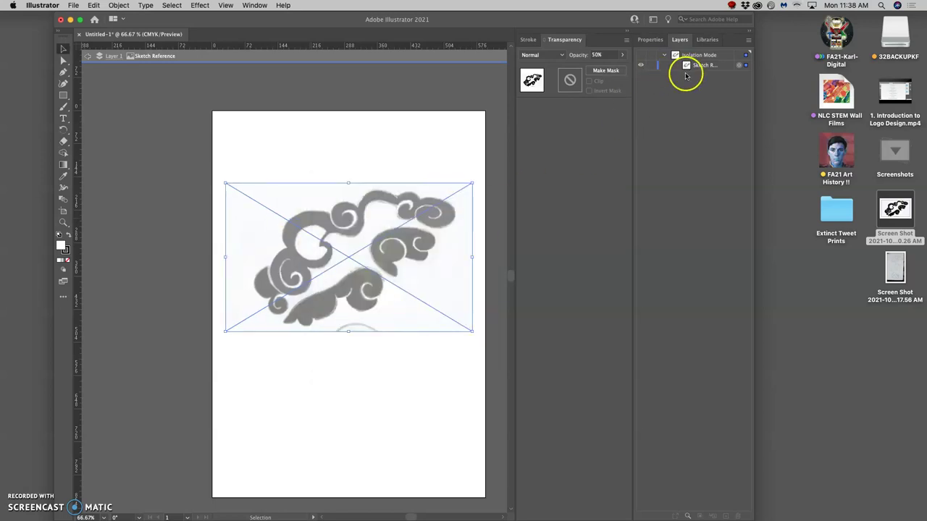
pyautogui.click(643, 58)
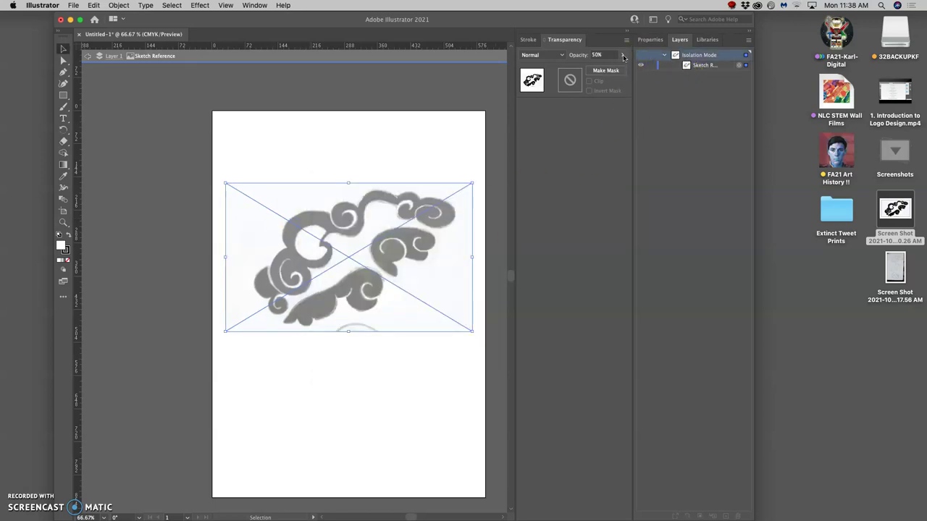
pyautogui.click(664, 56)
pyautogui.click(664, 85)
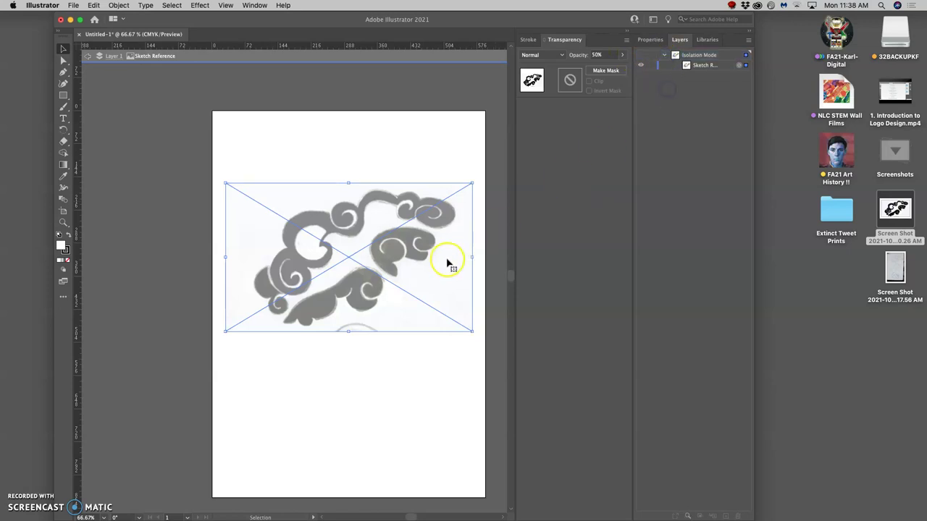
pyautogui.click(688, 93)
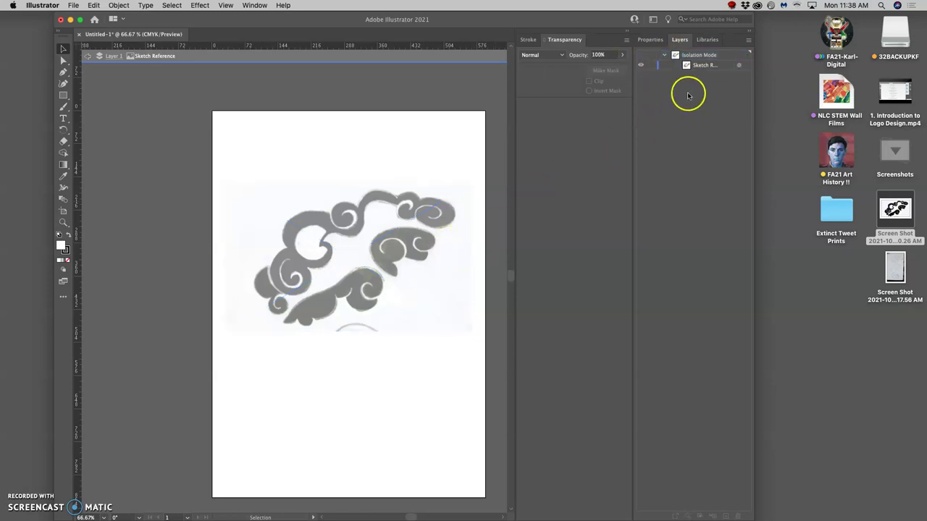
pyautogui.click(665, 57)
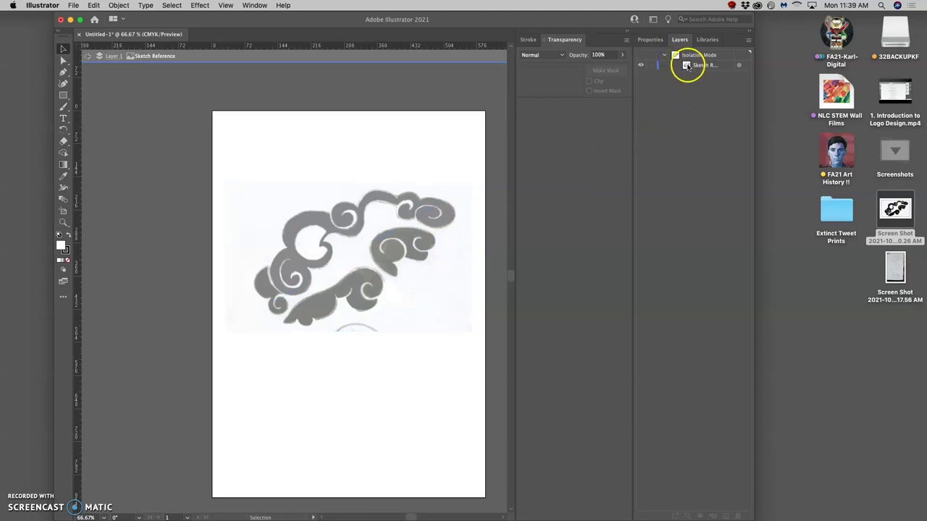
pyautogui.click(687, 66)
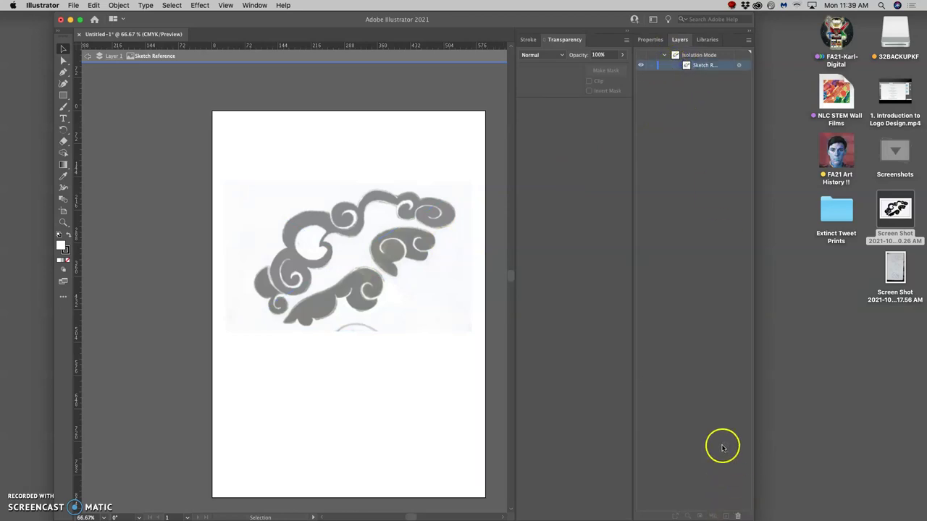
pyautogui.click(739, 66)
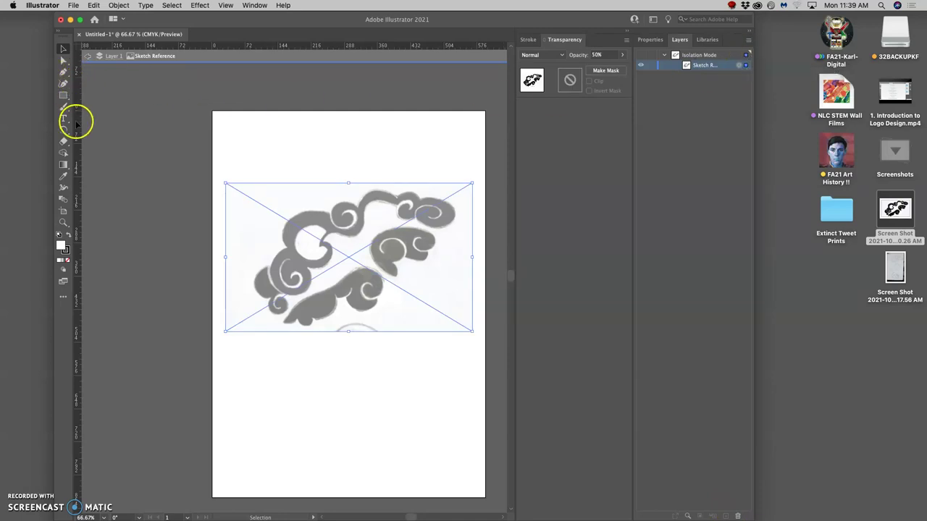
pyautogui.click(60, 235)
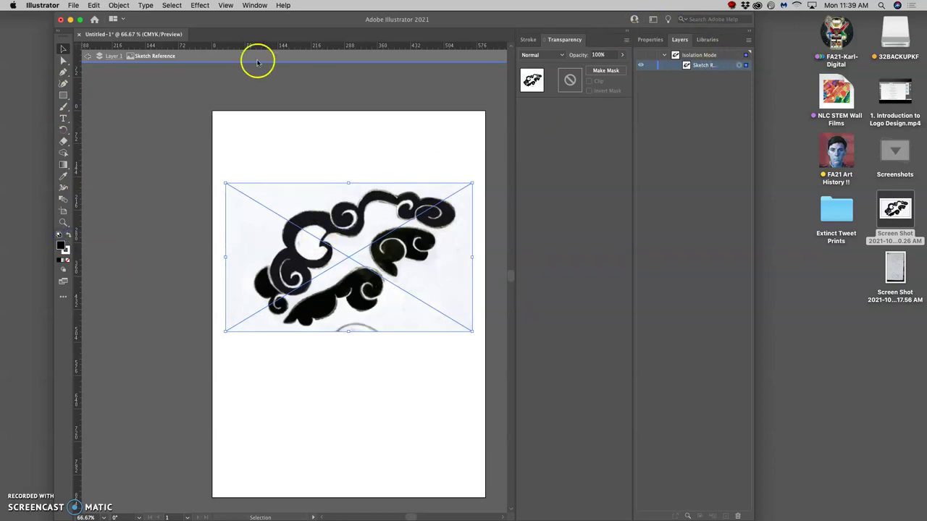
pyautogui.click(93, 5)
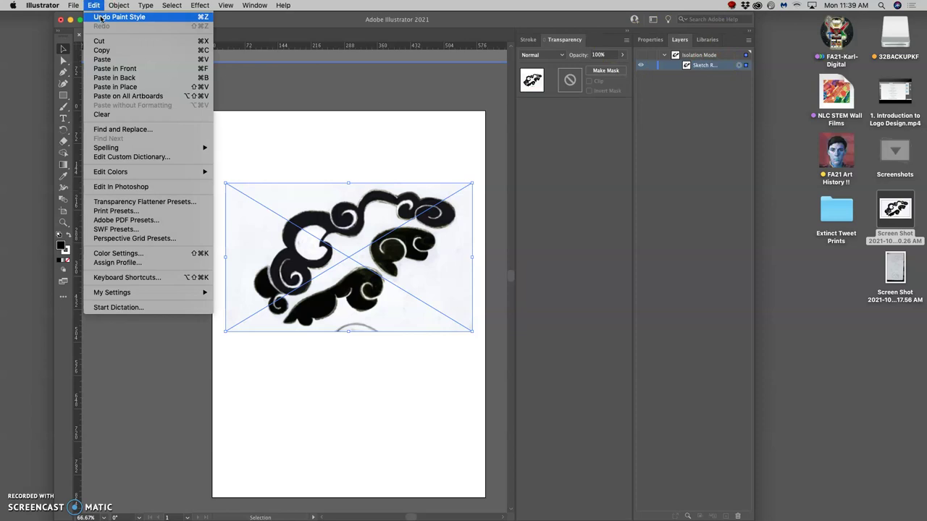
pyautogui.click(100, 17)
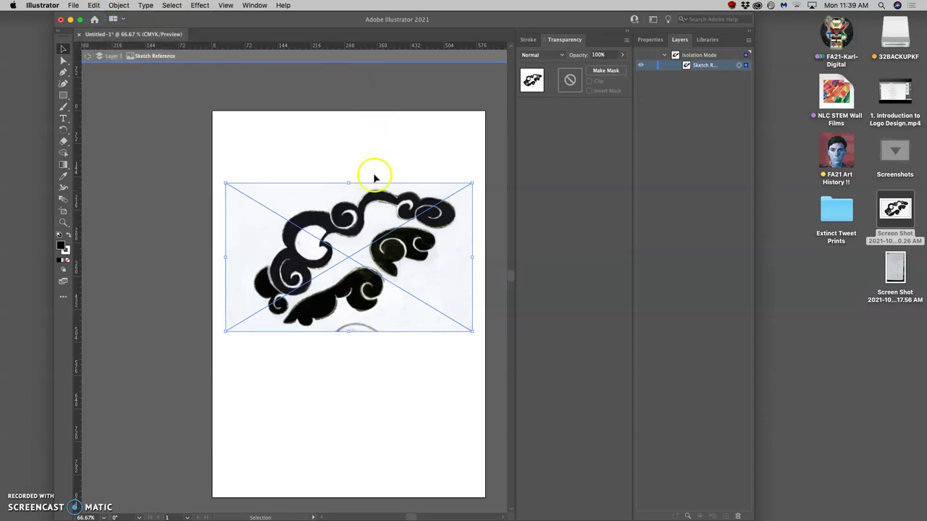
pyautogui.doubleClick(724, 69)
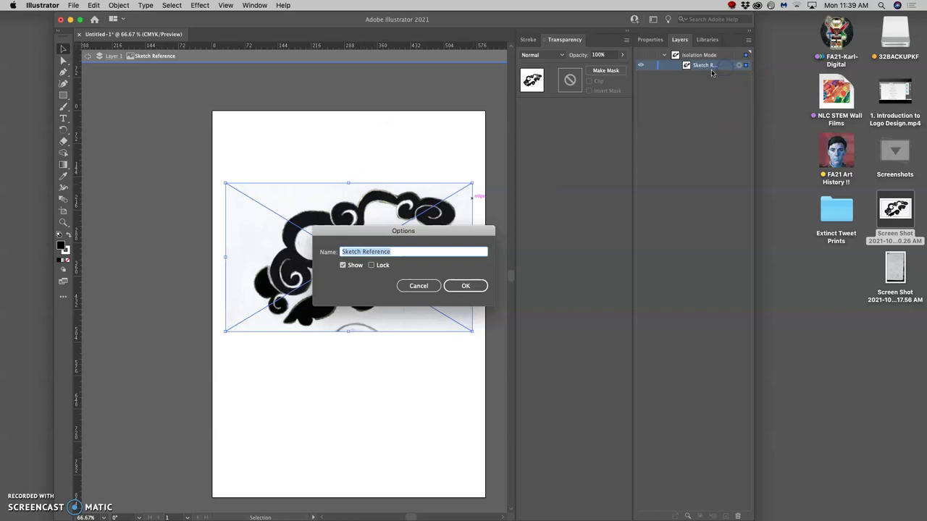
pyautogui.click(430, 284)
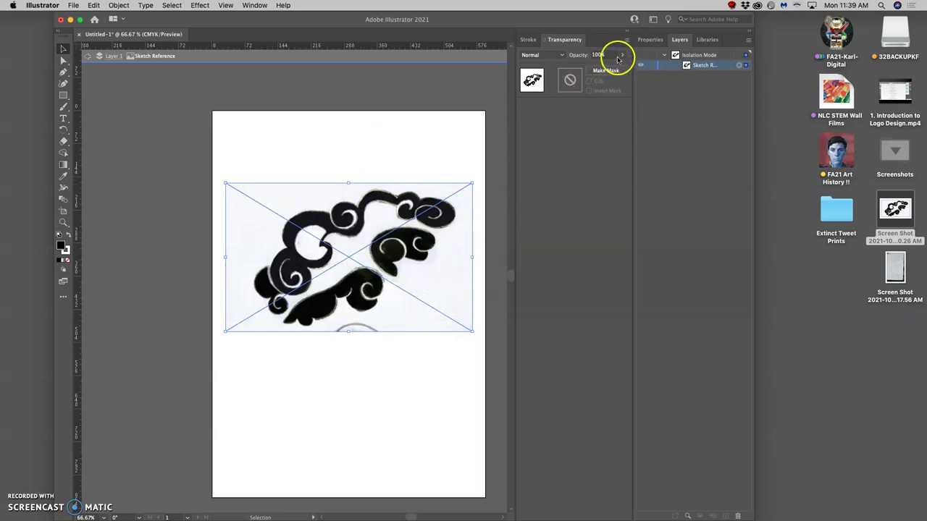
pyautogui.rightClick(452, 209)
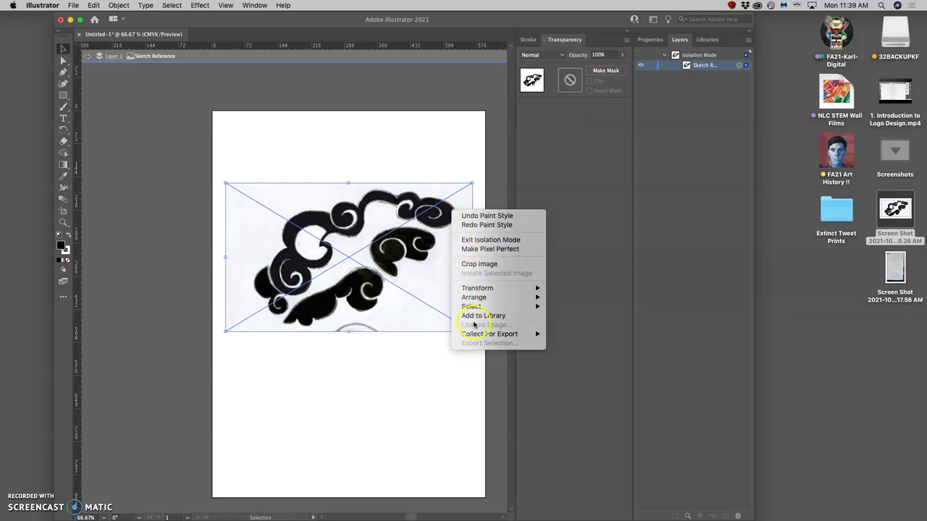
pyautogui.click(422, 352)
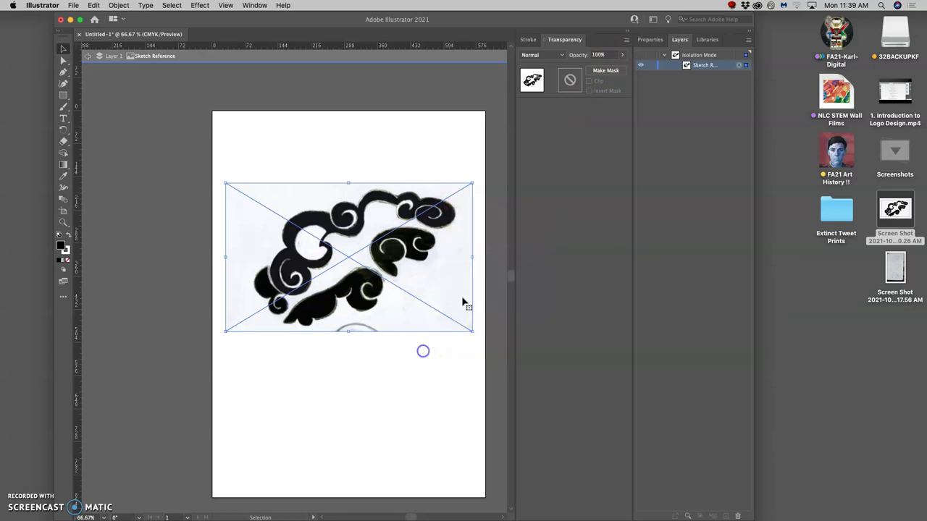
pyautogui.click(621, 55)
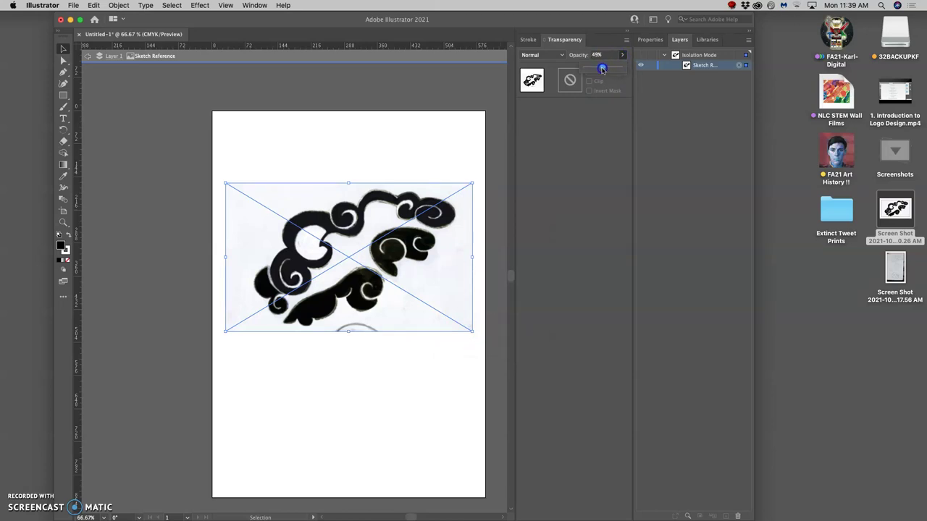
pyautogui.click(455, 97)
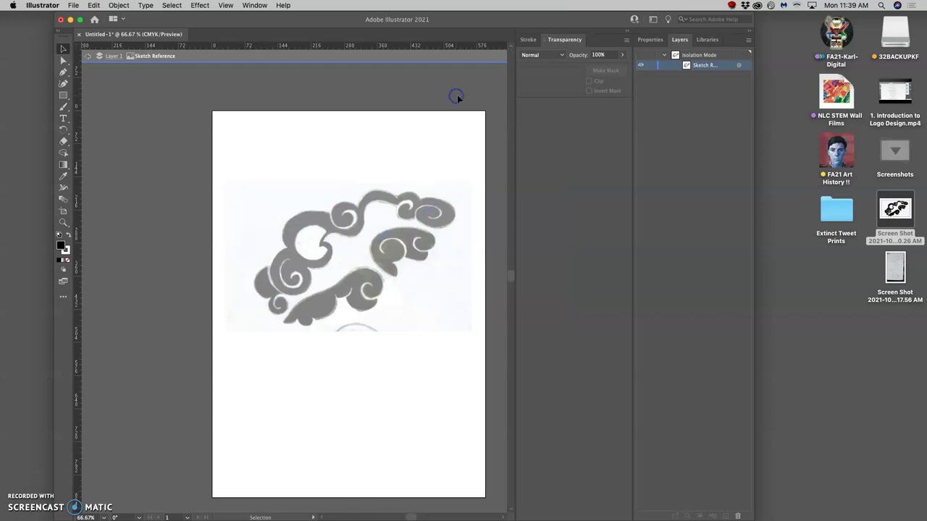
pyautogui.click(341, 263)
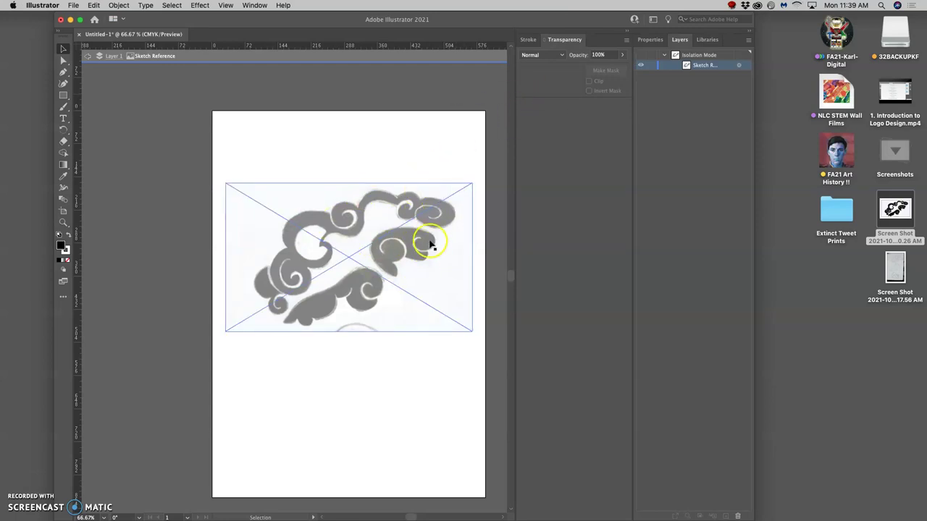
pyautogui.click(277, 414)
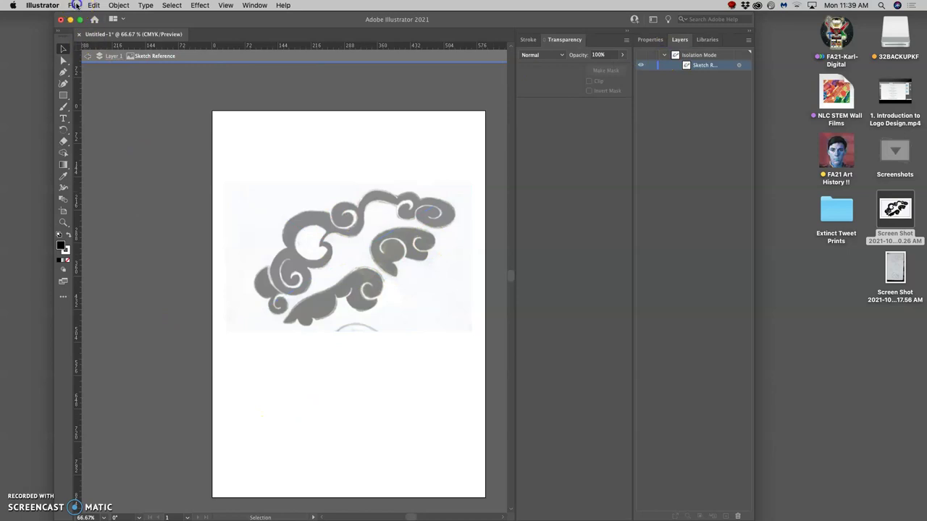
# - Start Save As for Untitled-1, suppress the cloud-save prompt, and choose saving on this computer
pyautogui.click(75, 5)
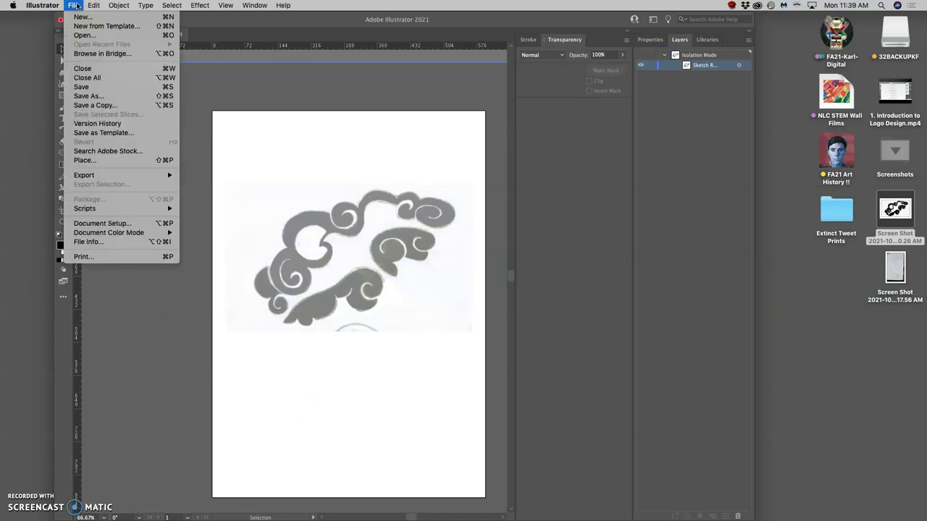
pyautogui.click(84, 95)
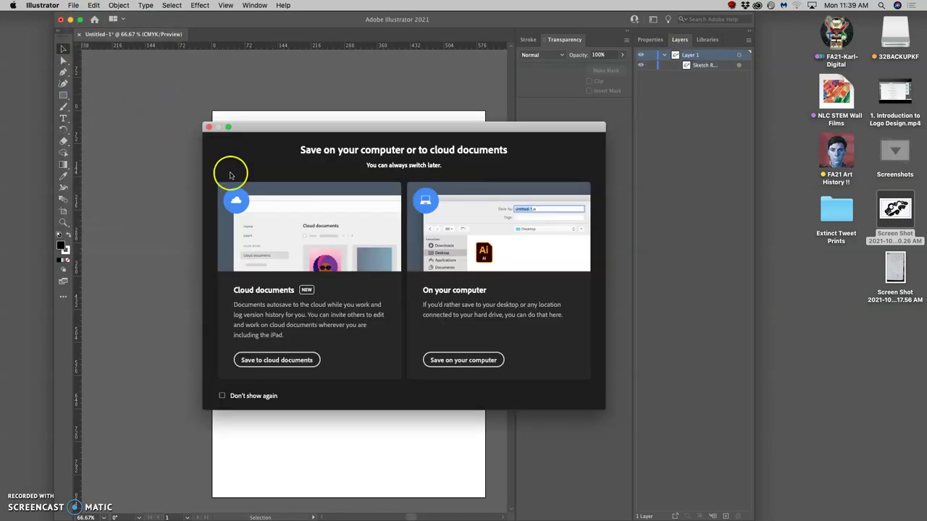
pyautogui.click(226, 397)
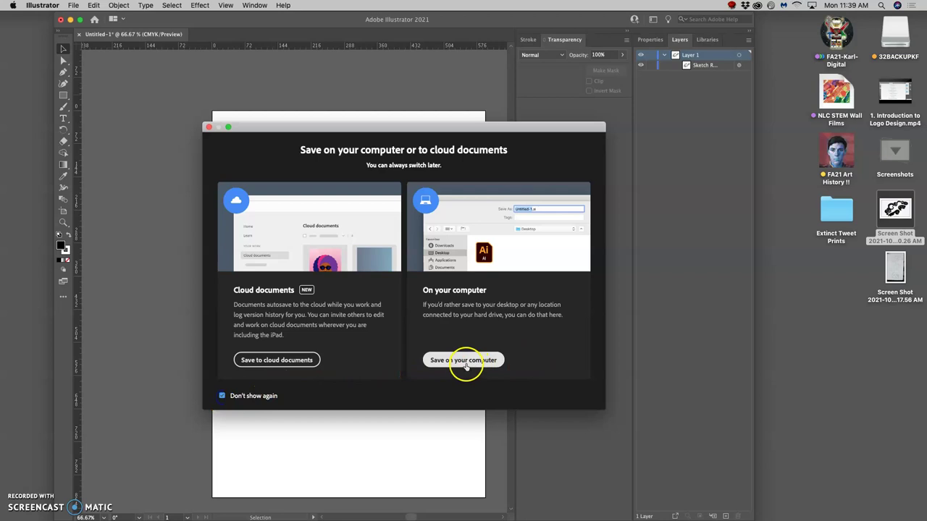
pyautogui.click(465, 362)
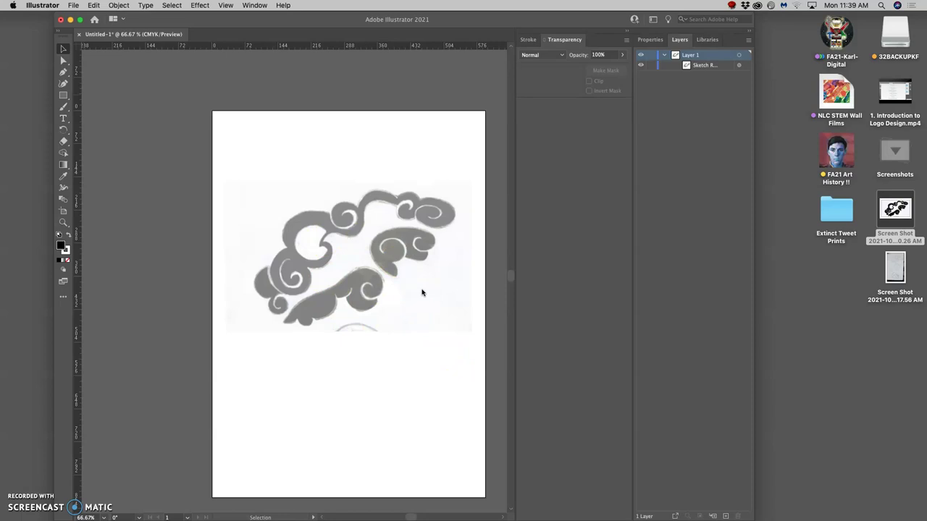
pyautogui.click(424, 287)
pyautogui.click(451, 233)
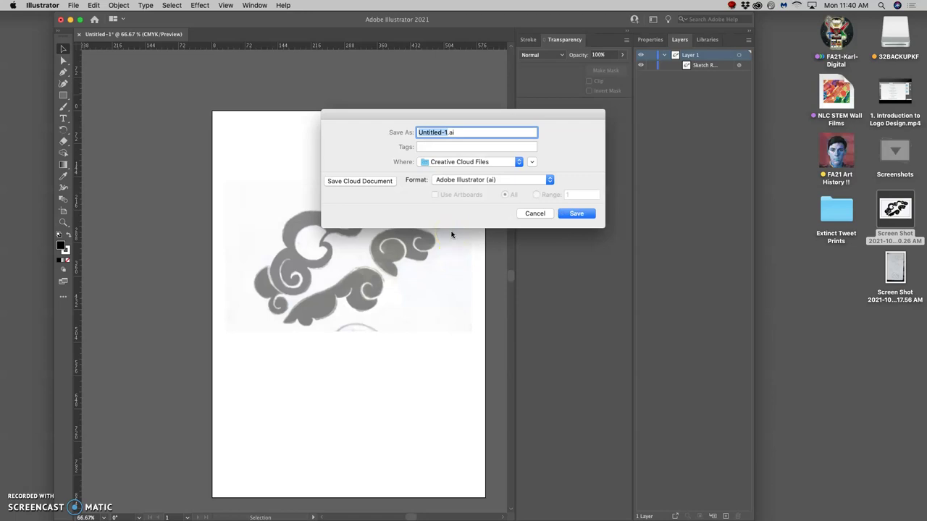
# - Save the document to the Desktop as the Flight Logo assignment .ai file in Illustrator 2020 format
pyautogui.write('FA21 Karl Assignment #4')
pyautogui.click(474, 134)
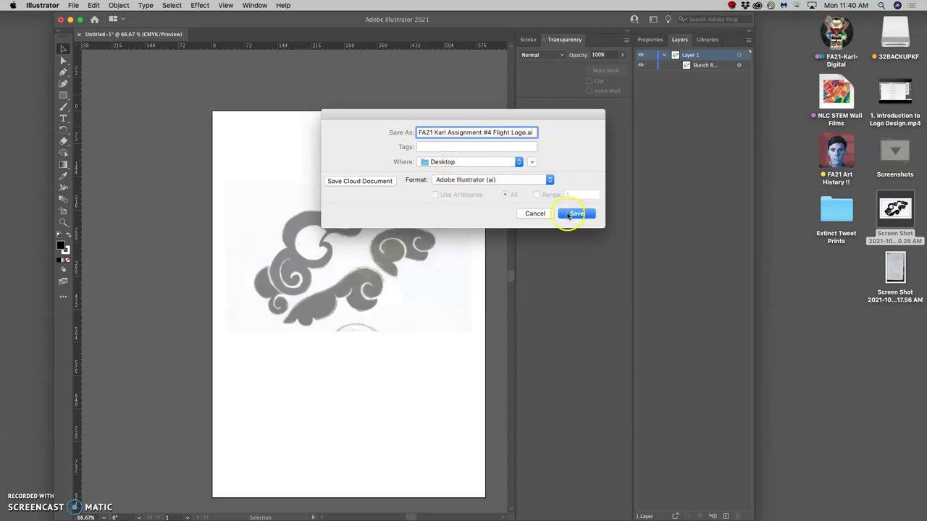
pyautogui.click(487, 181)
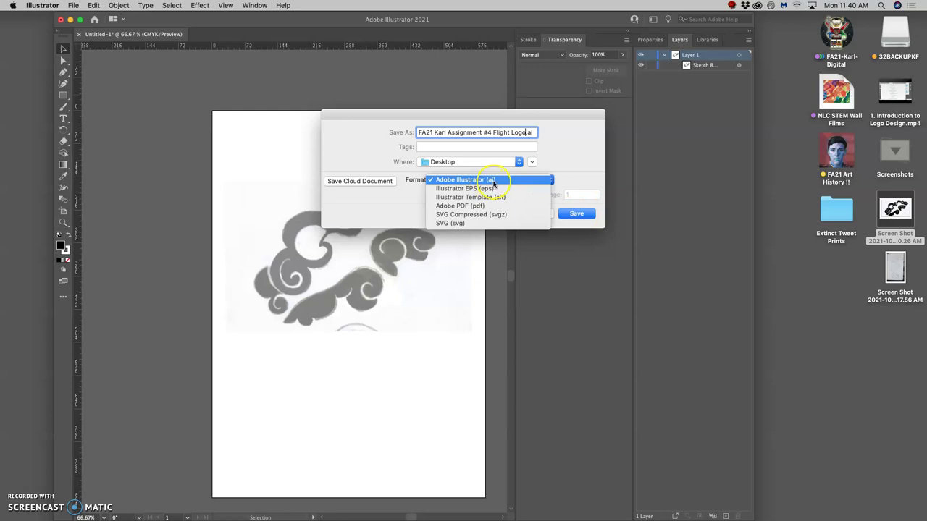
pyautogui.click(574, 214)
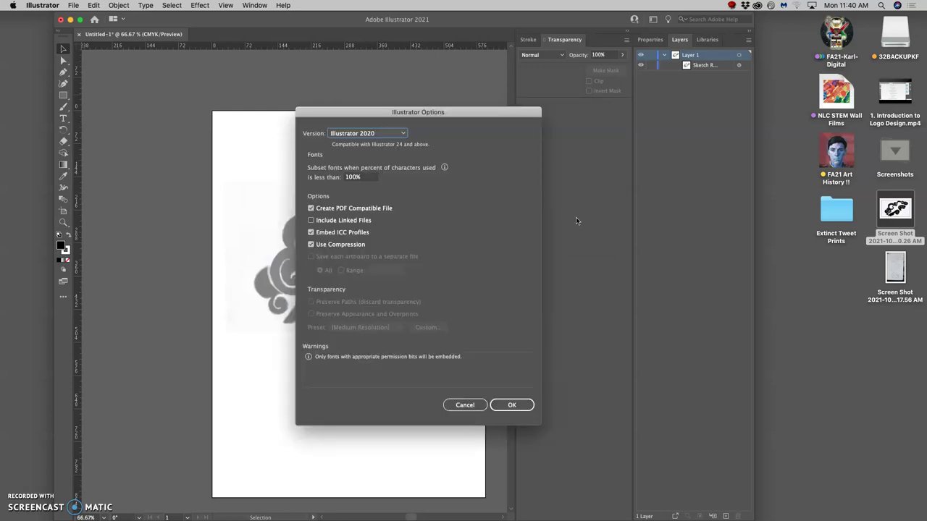
pyautogui.click(514, 405)
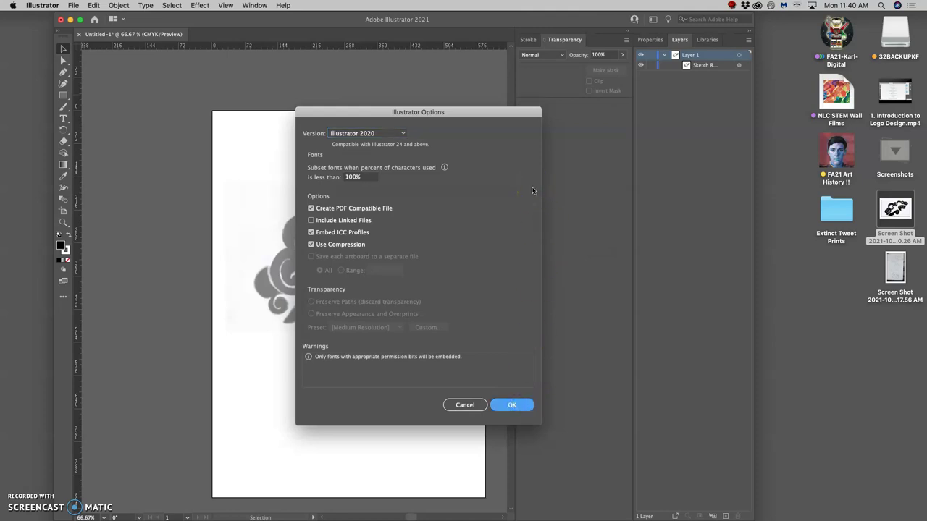
pyautogui.click(532, 222)
pyautogui.press('Return')
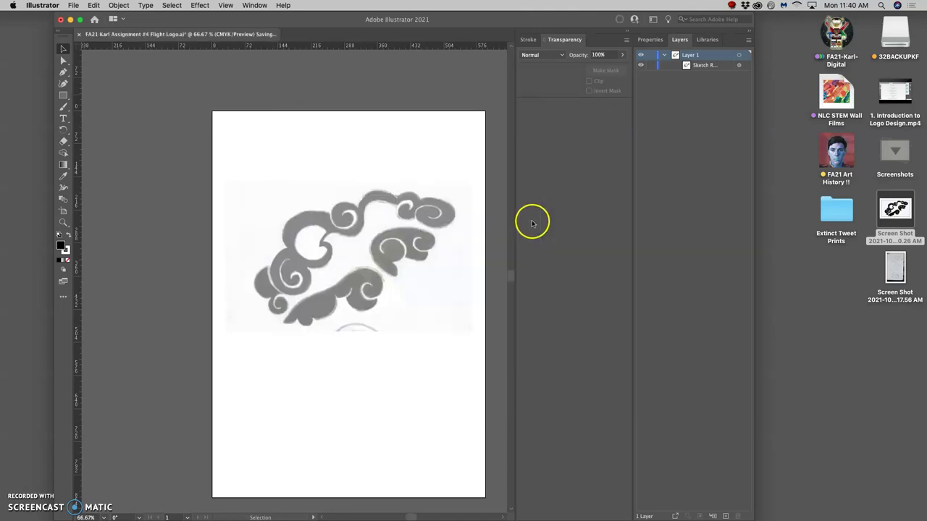
# - Select and deselect the placed sketch image to check it
pyautogui.click(393, 244)
pyautogui.click(393, 103)
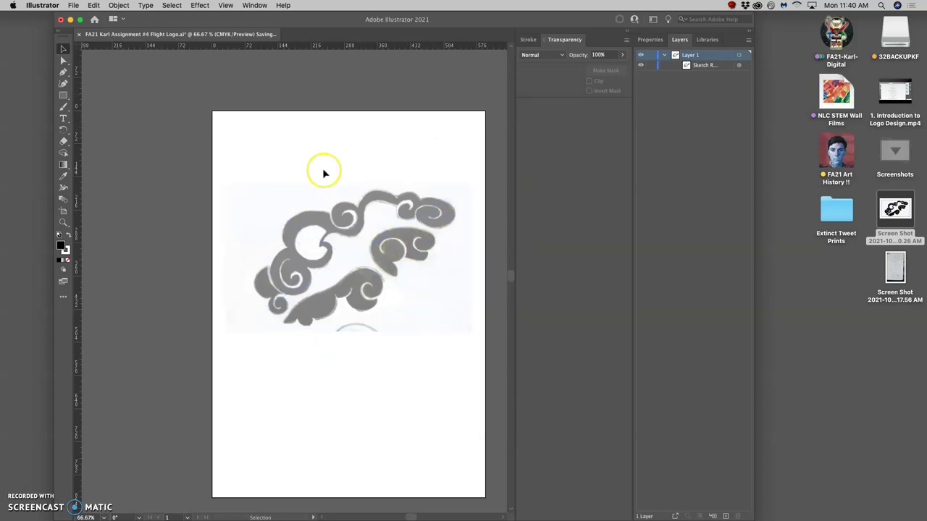
pyautogui.click(341, 248)
pyautogui.click(496, 253)
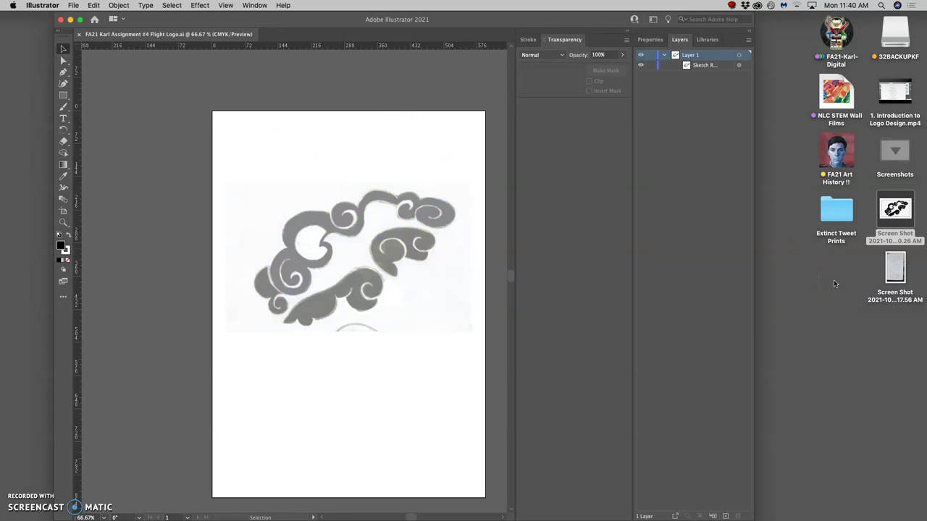
# - Move the newest desktop screenshot into the Screenshots folder, then return to Illustrator
pyautogui.click(833, 282)
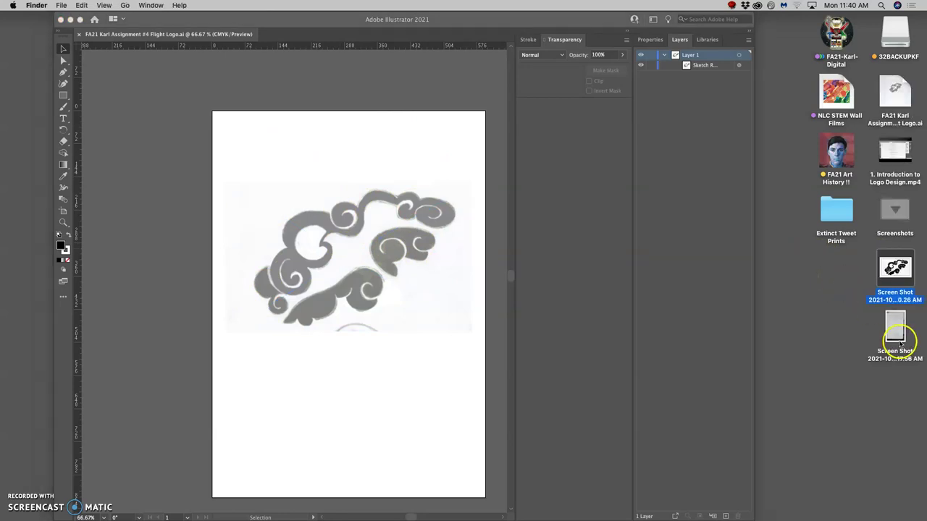
pyautogui.click(872, 336)
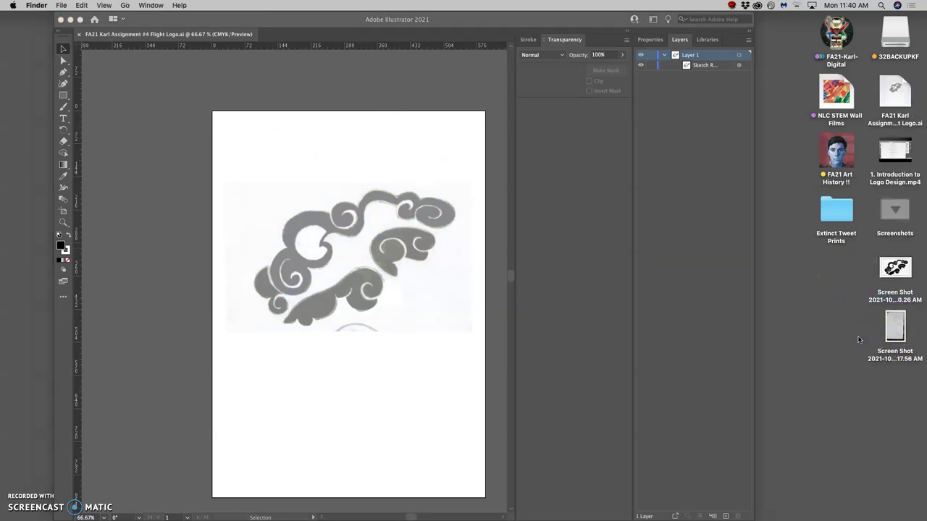
pyautogui.moveTo(879, 270); pyautogui.dragTo(890, 223)
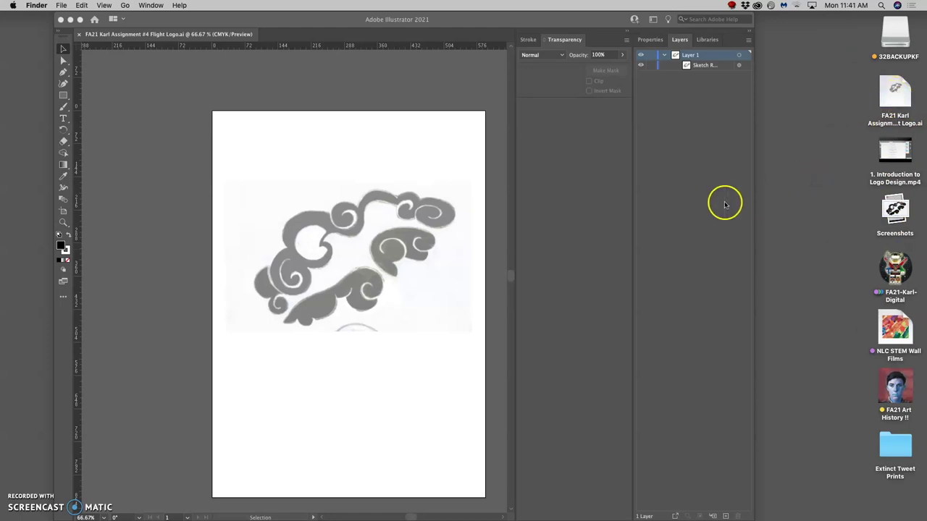
pyautogui.click(138, 23)
# - Save the document as Flight Logo in Illustrator EPS format, accepting the EPS options
pyautogui.click(73, 5)
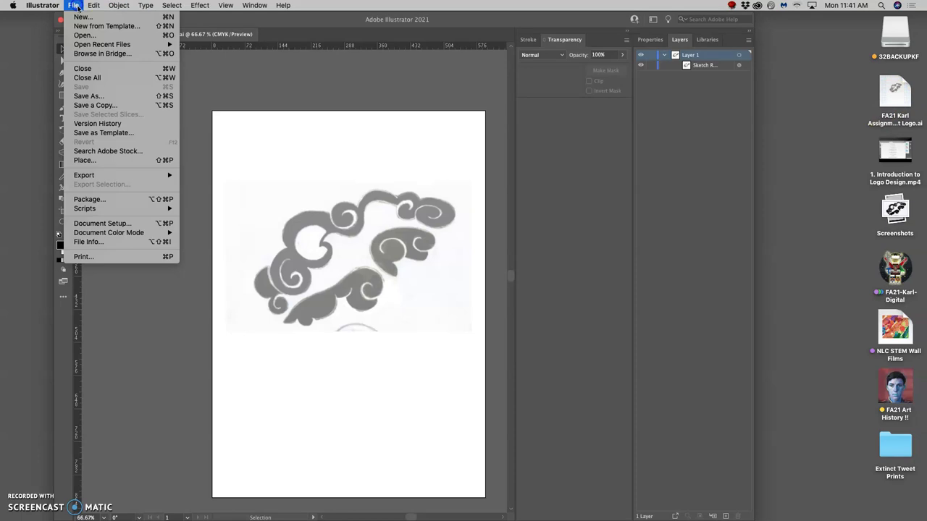
pyautogui.click(97, 96)
pyautogui.click(453, 182)
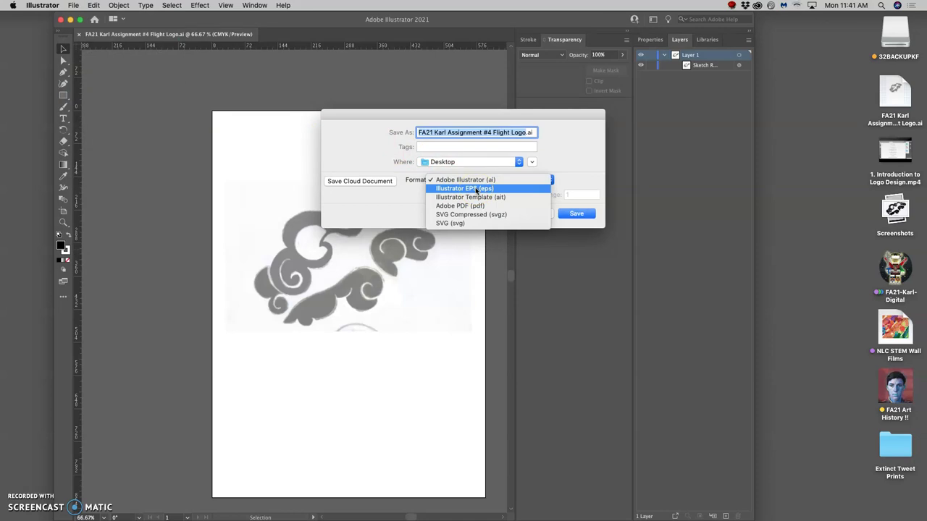
pyautogui.click(475, 188)
pyautogui.click(579, 212)
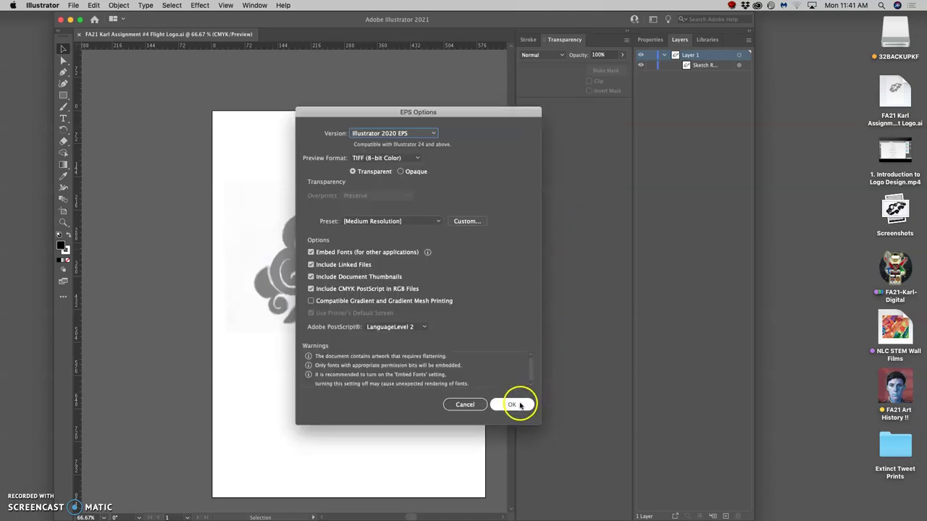
pyautogui.click(519, 401)
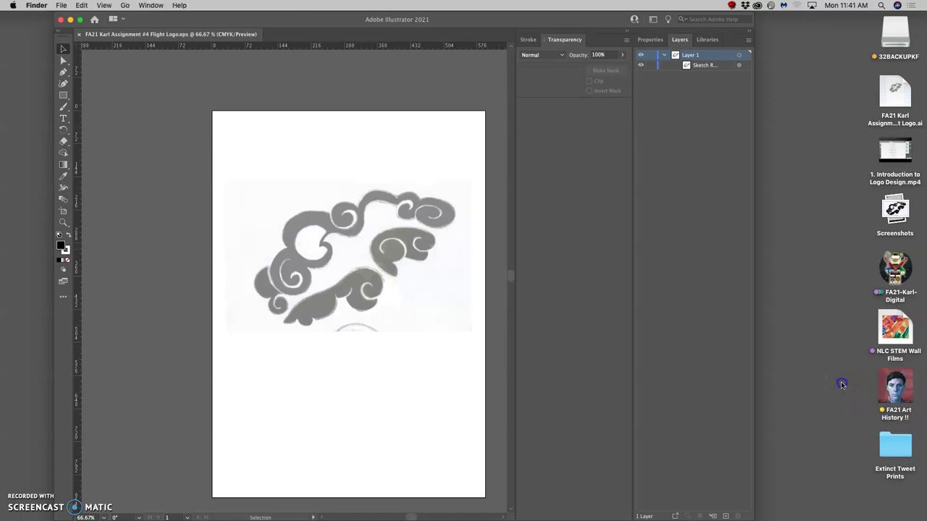
# - Save the EPS again under the same name, replacing the existing Flight Logo.eps
pyautogui.click(841, 385)
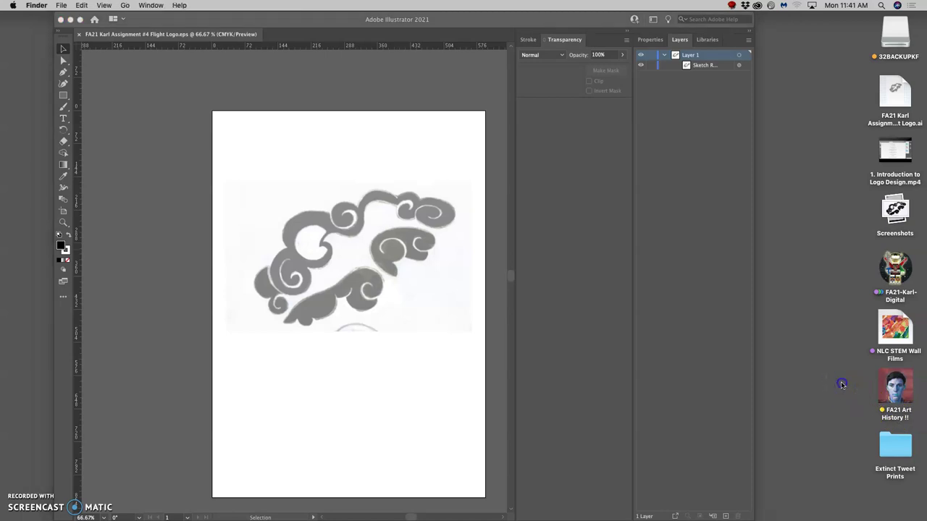
pyautogui.click(130, 62)
pyautogui.click(73, 5)
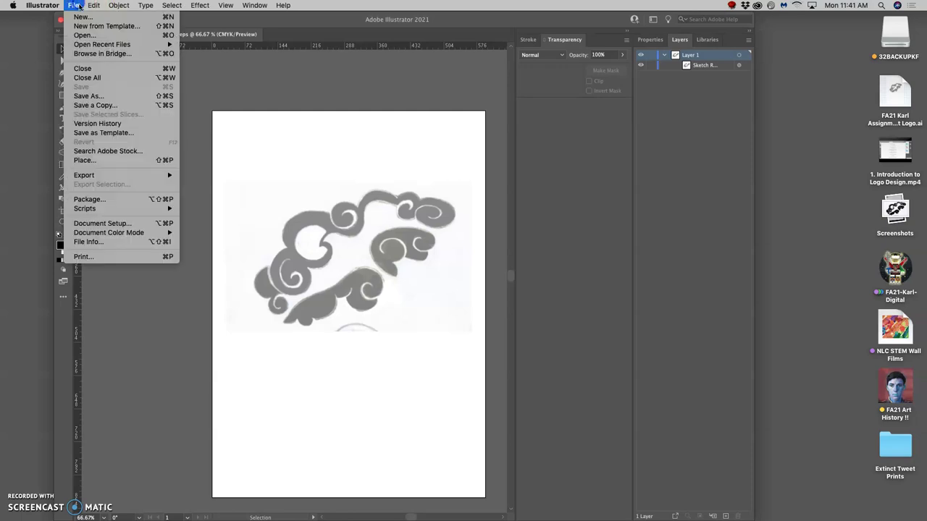
pyautogui.click(88, 96)
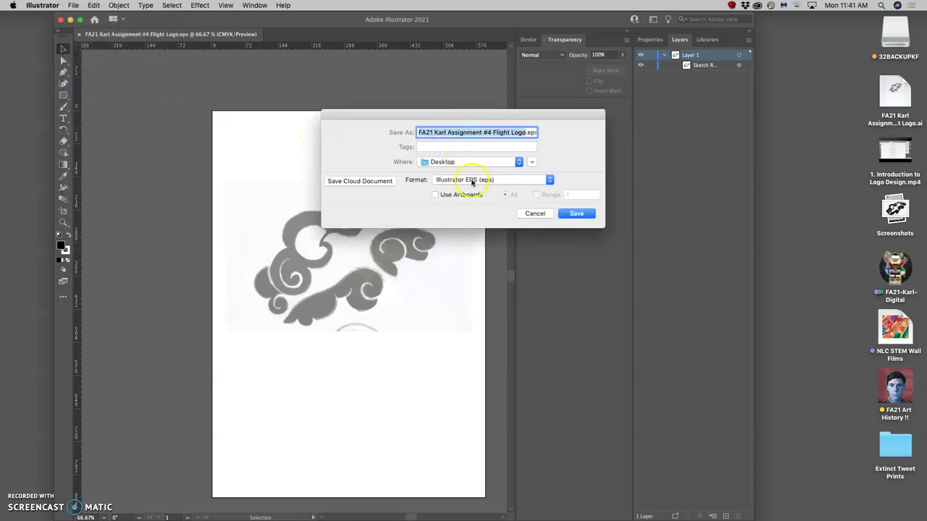
pyautogui.click(576, 213)
pyautogui.click(533, 181)
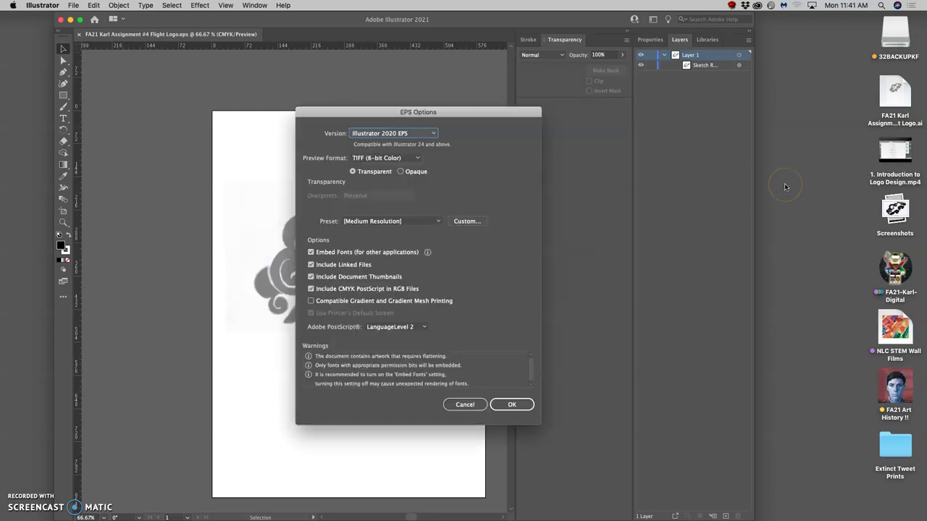
pyautogui.click(514, 404)
pyautogui.click(786, 325)
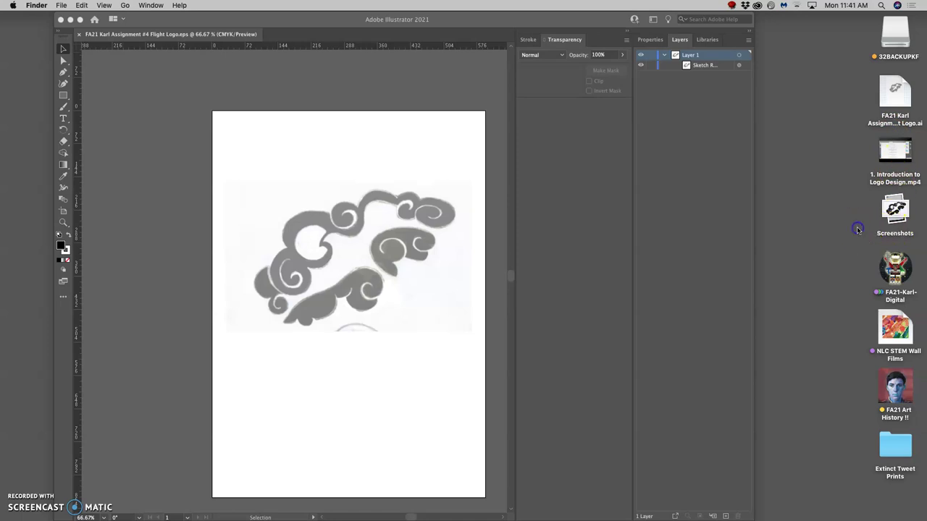
# - Open the Documents folder from the Dock stack in a Finder window
pyautogui.moveTo(4, 319)
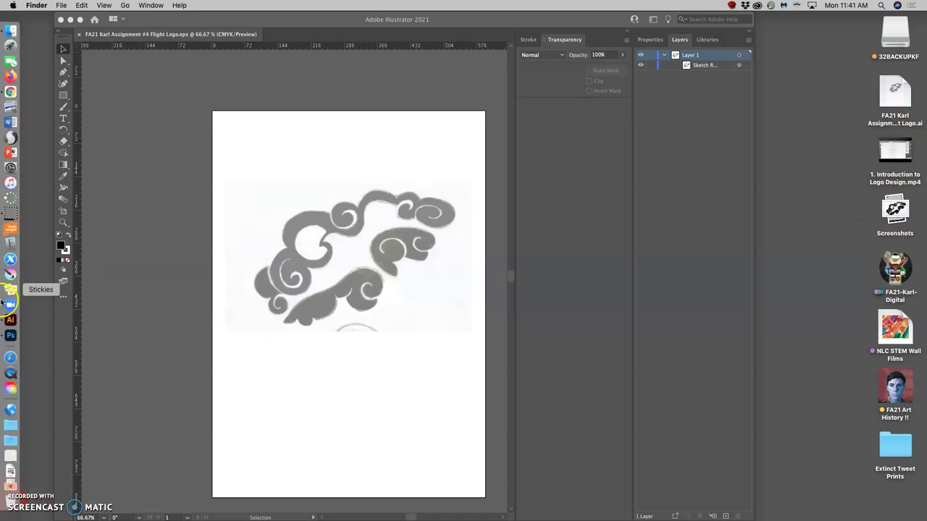
pyautogui.click(7, 426)
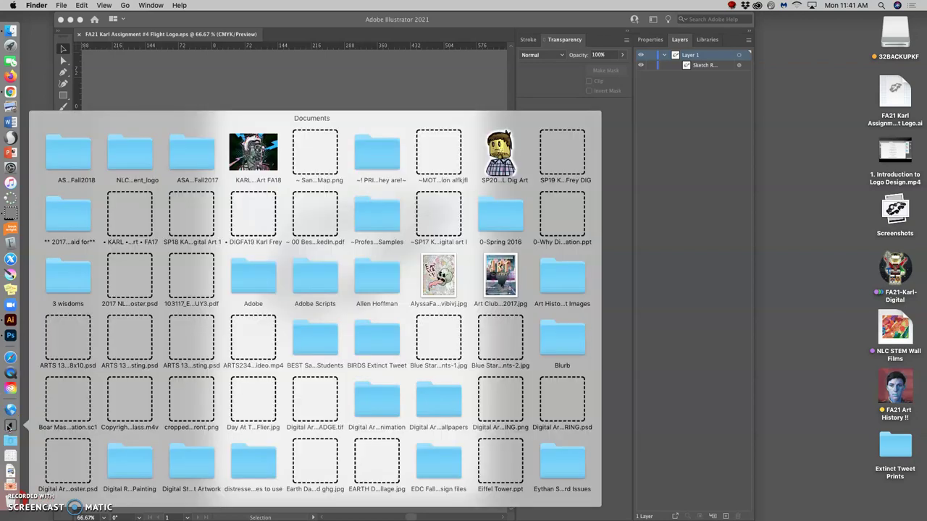
pyautogui.scroll(-10, 424, 411)
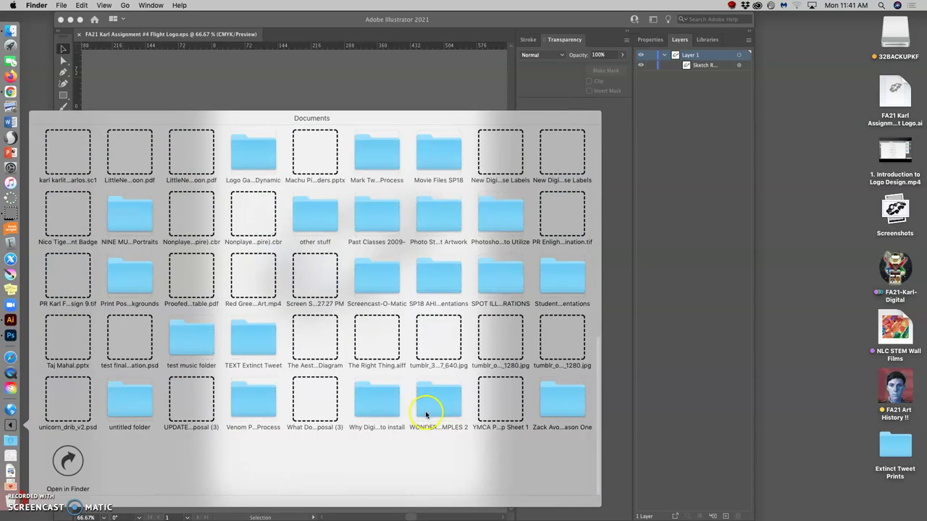
pyautogui.click(47, 461)
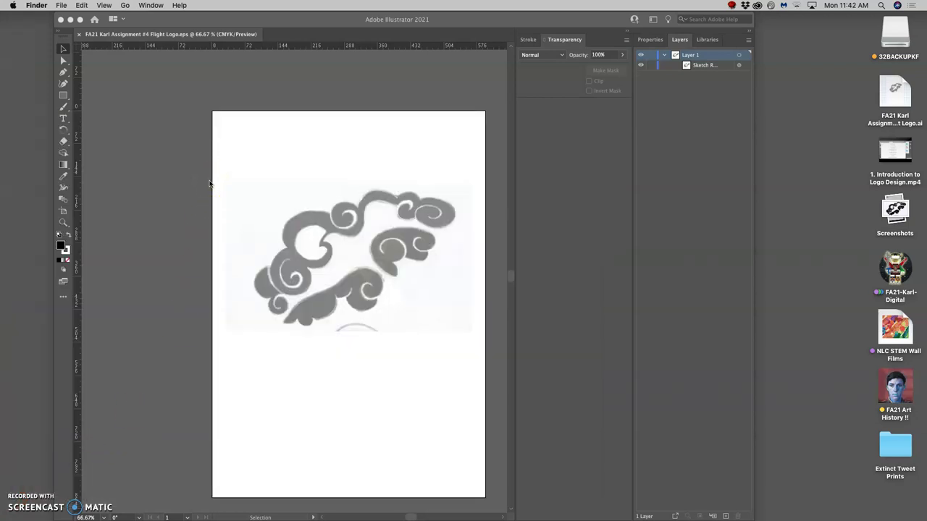
pyautogui.click(304, 168)
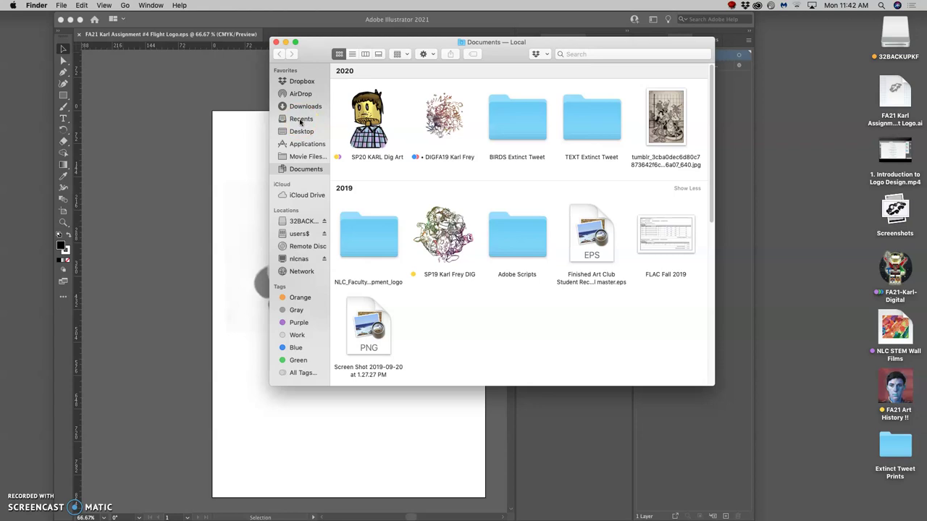
# - Browse to the Desktop folder in Finder and select Flight Logo.eps to preview it
pyautogui.click(300, 119)
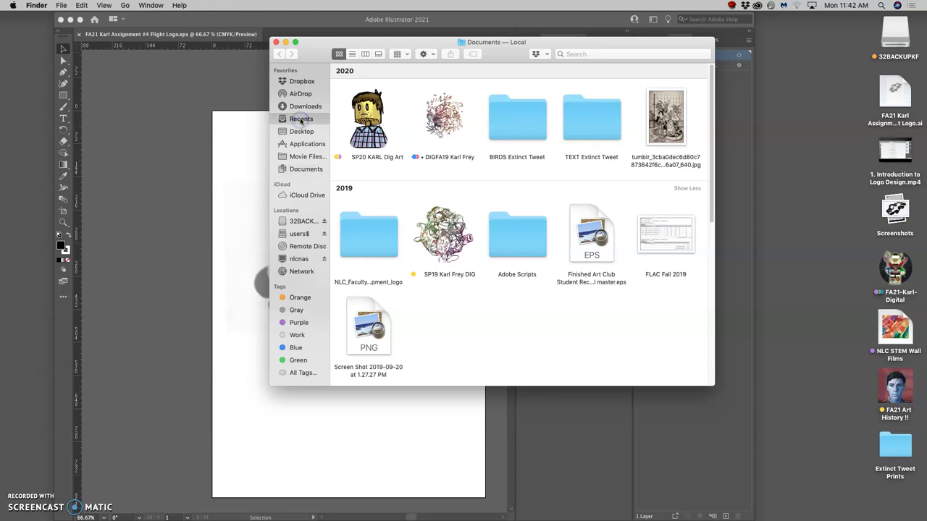
pyautogui.moveTo(315, 49); pyautogui.dragTo(418, 56)
pyautogui.click(432, 126)
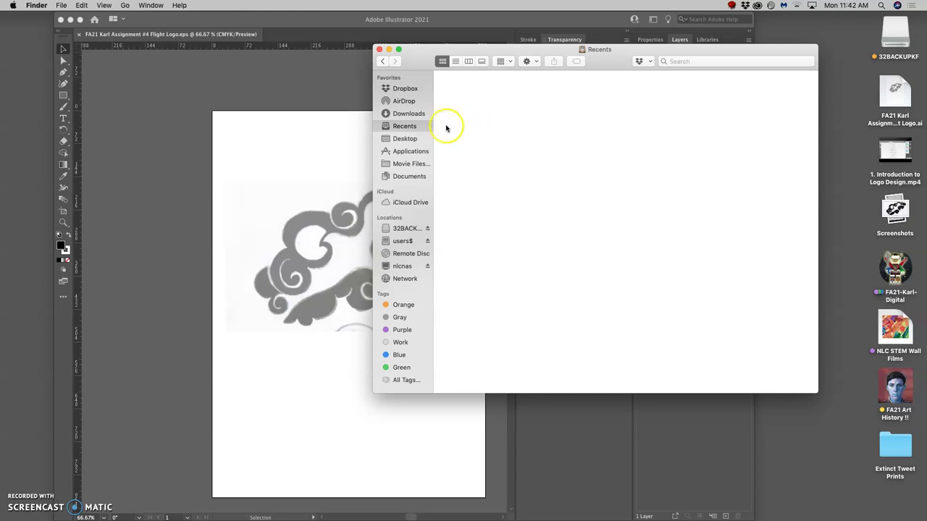
pyautogui.click(407, 138)
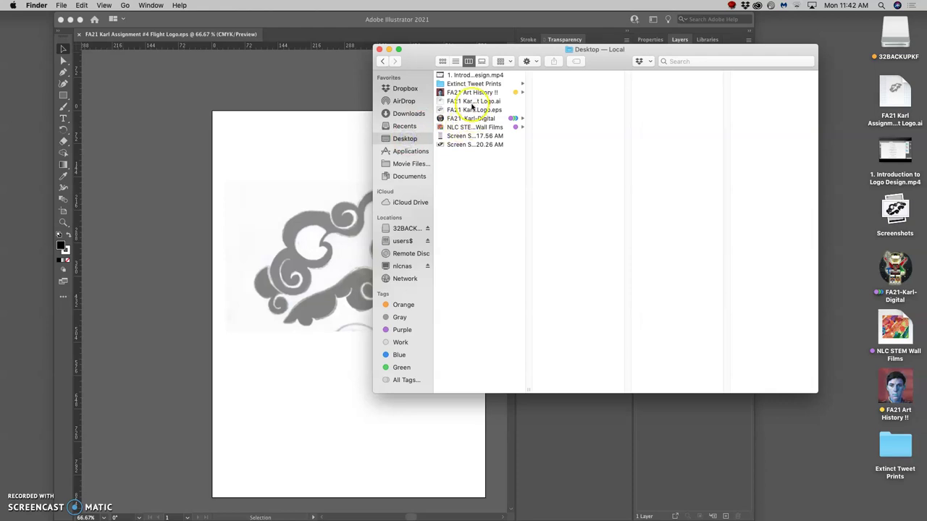
pyautogui.click(472, 110)
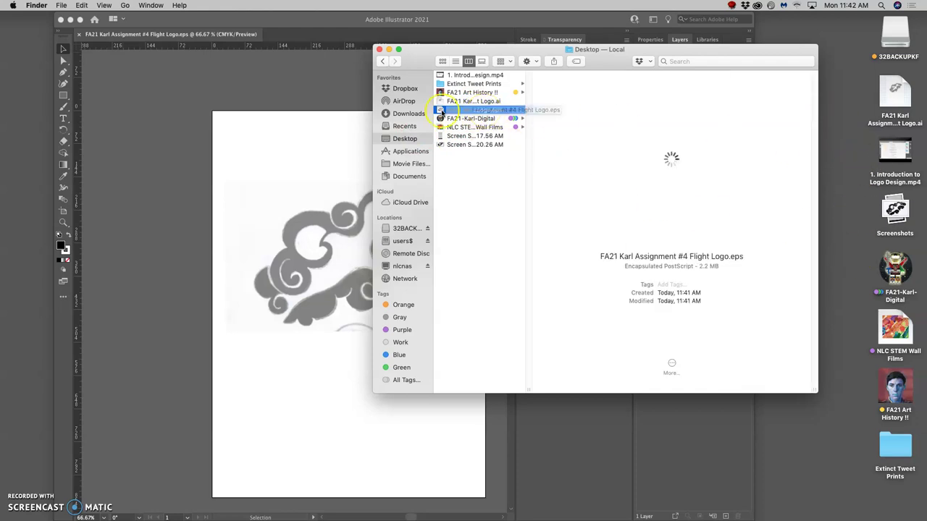
# - Quit Illustrator, closing the Flight Logo document
pyautogui.click(281, 92)
pyautogui.click(43, 5)
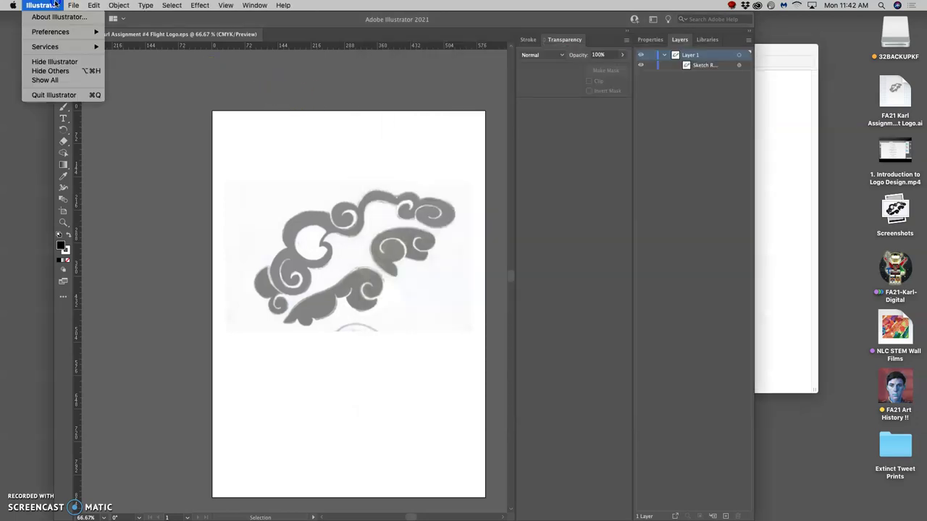
pyautogui.press('Escape')
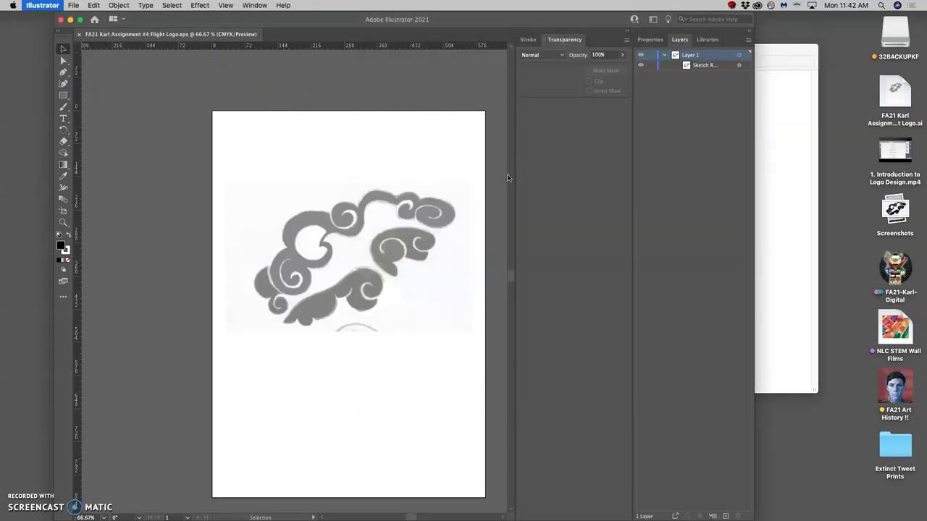
pyautogui.click(508, 178)
pyautogui.press('super+q')
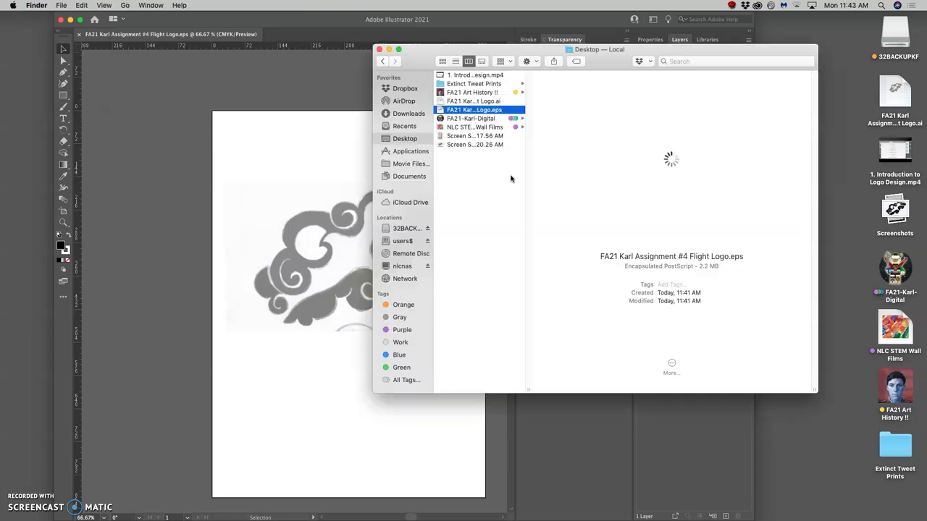
# - Drag Flight Logo.eps toward Photoshop in the Dock and launch Photoshop
pyautogui.click(772, 169)
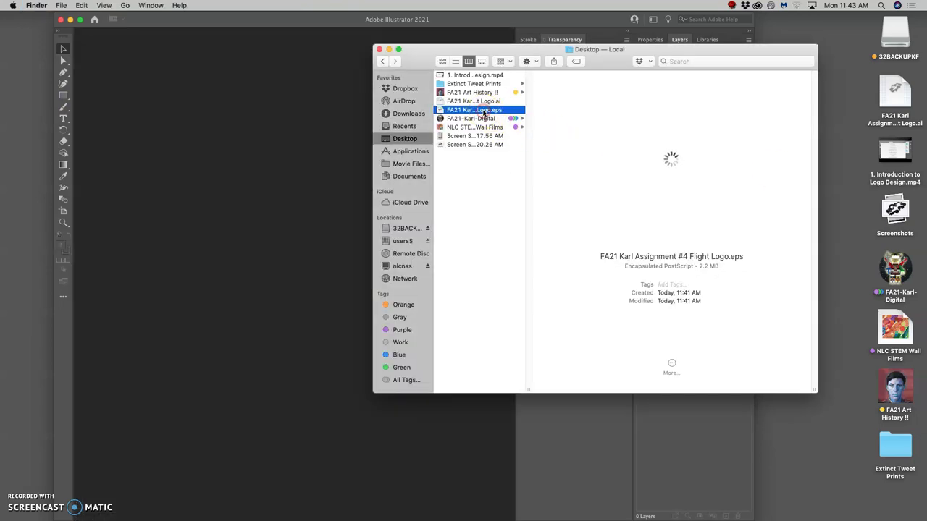
pyautogui.doubleClick(483, 111)
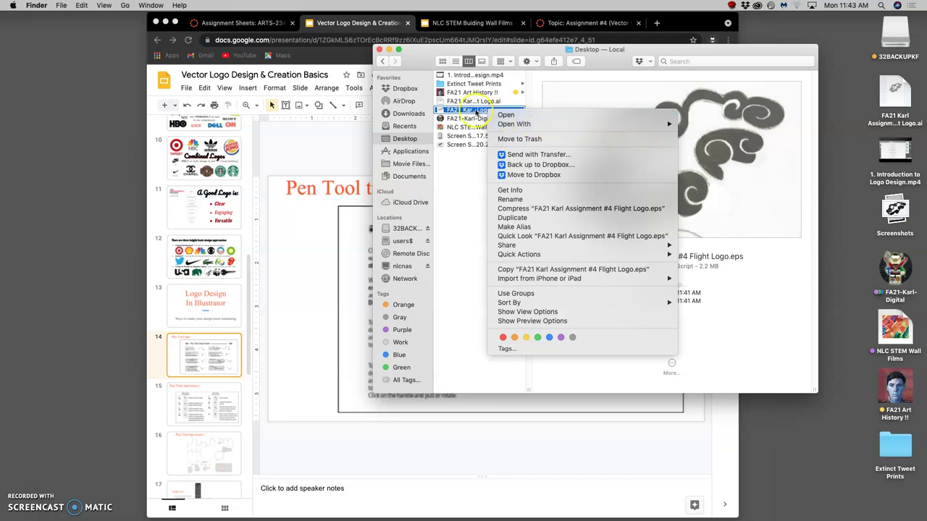
pyautogui.click(481, 111)
pyautogui.moveTo(484, 114); pyautogui.dragTo(10, 330)
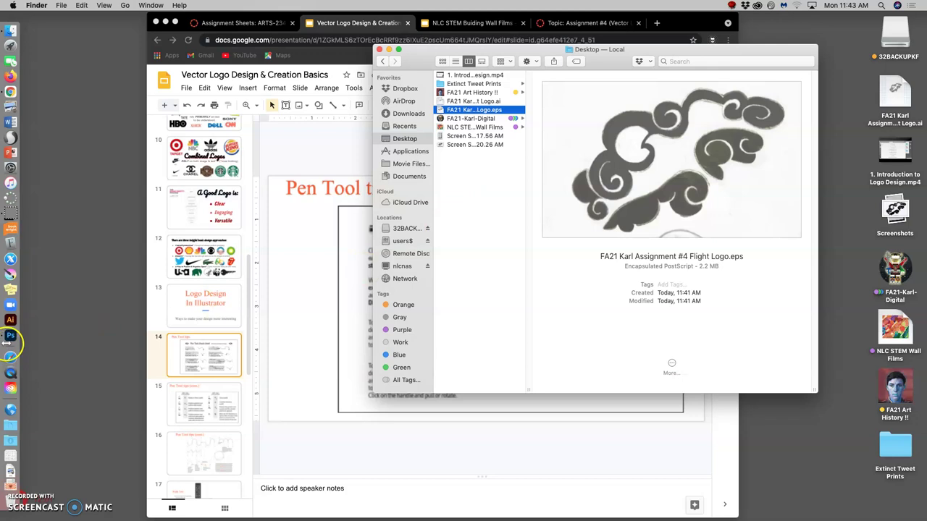
pyautogui.click(10, 335)
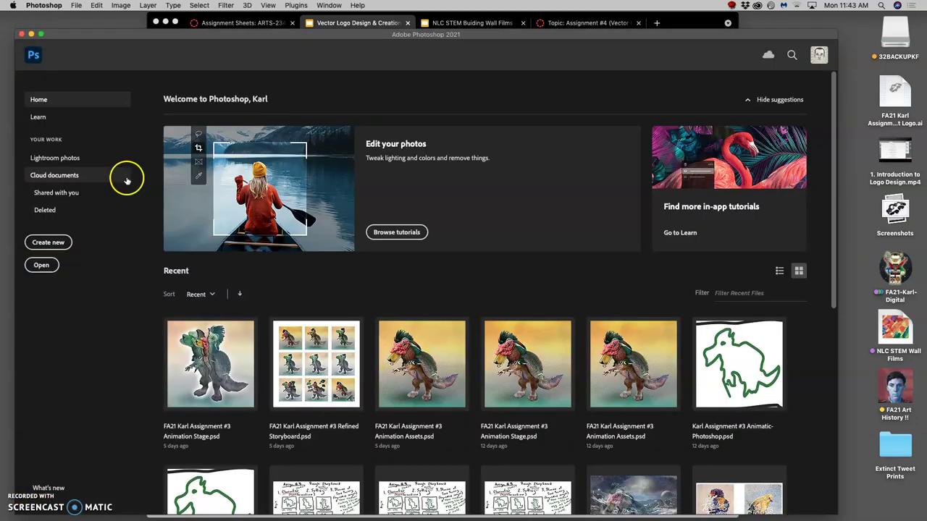
# - Open the cloud sketch Screen Shot PNG from the Desktop in Photoshop
pyautogui.click(44, 264)
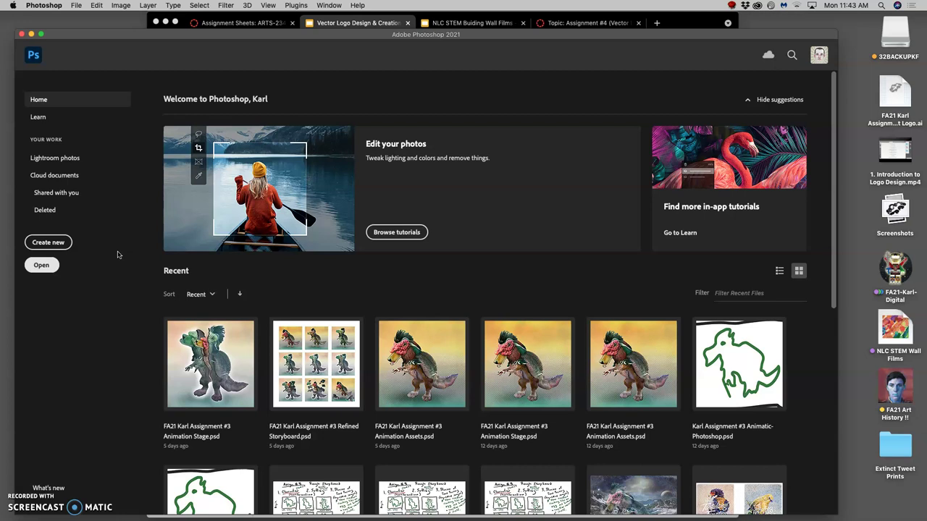
pyautogui.press('super+o')
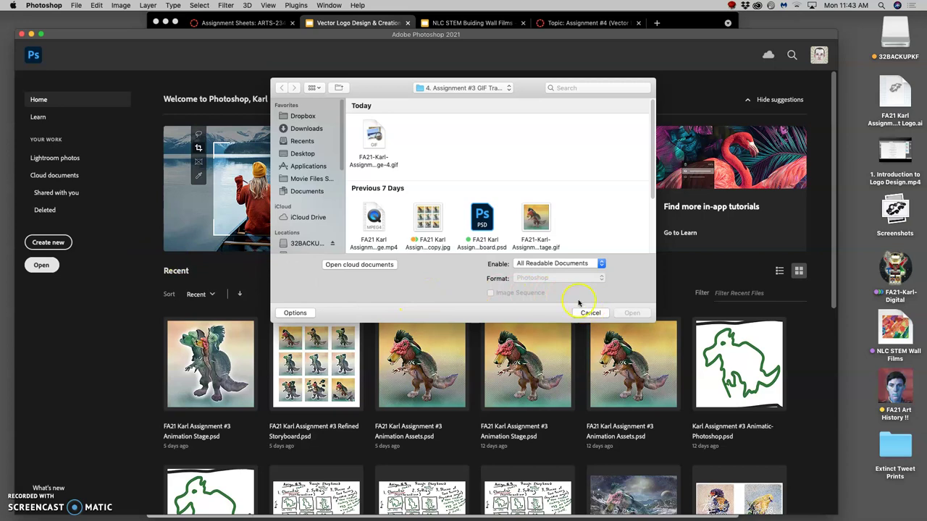
pyautogui.click(302, 154)
pyautogui.click(590, 142)
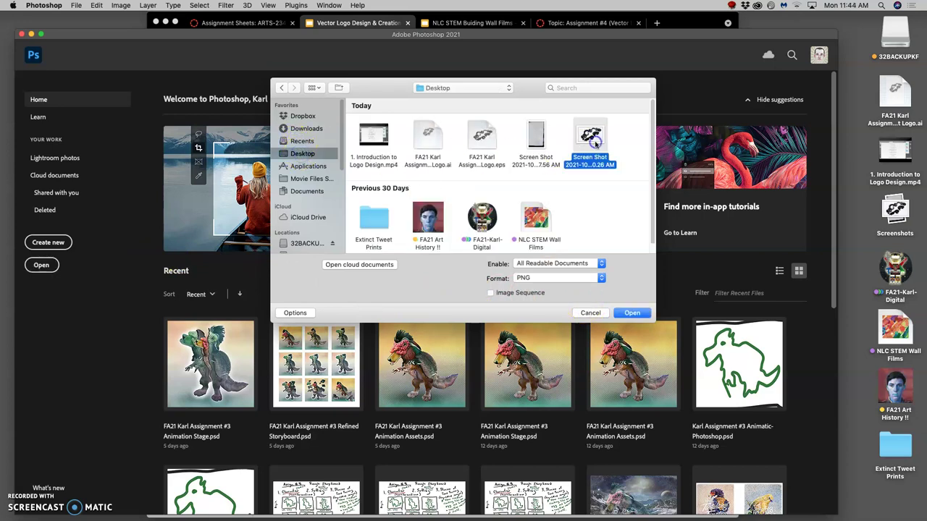
pyautogui.click(629, 313)
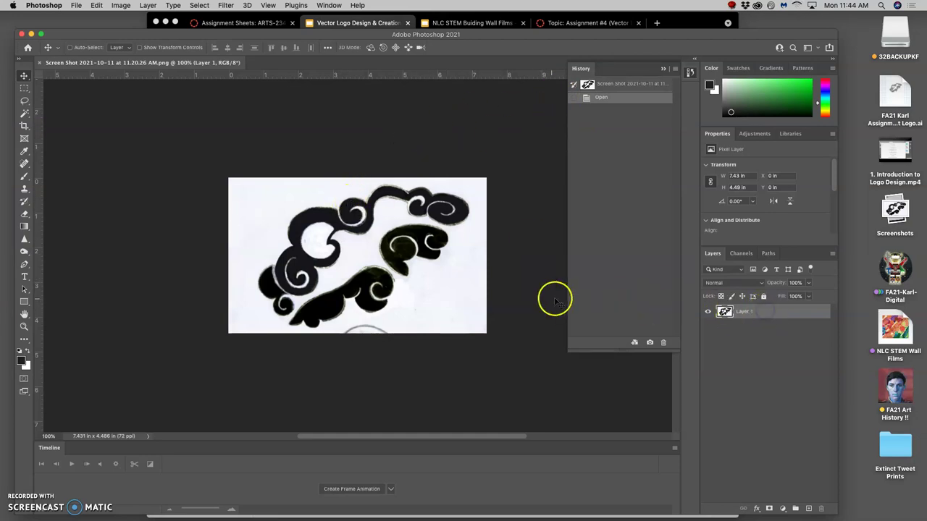
# - Hide the Timeline panel and lower Layer 1's sketch opacity to 60%
pyautogui.click(329, 5)
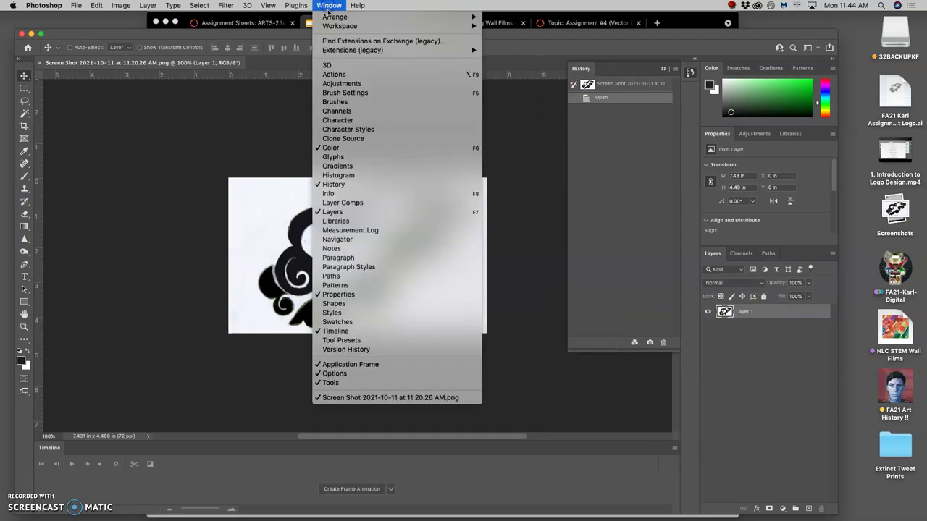
pyautogui.click(351, 331)
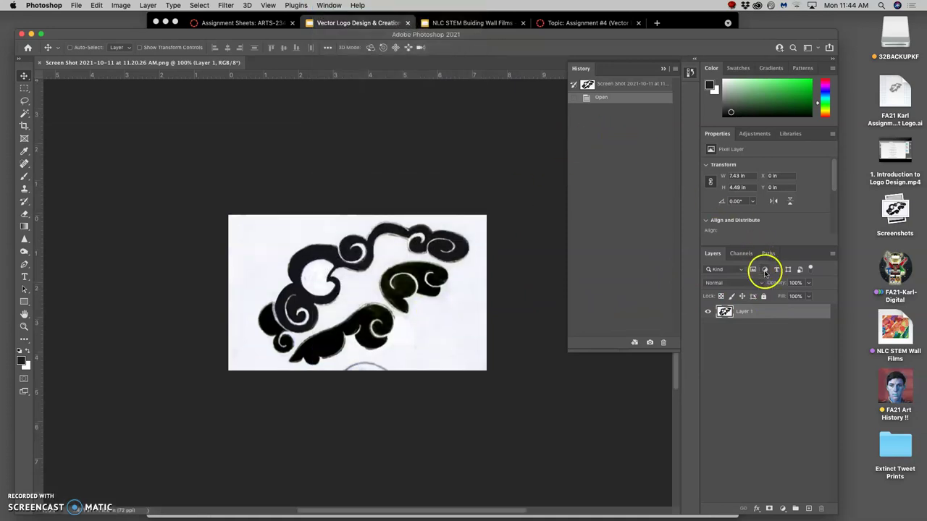
pyautogui.click(788, 313)
pyautogui.click(808, 284)
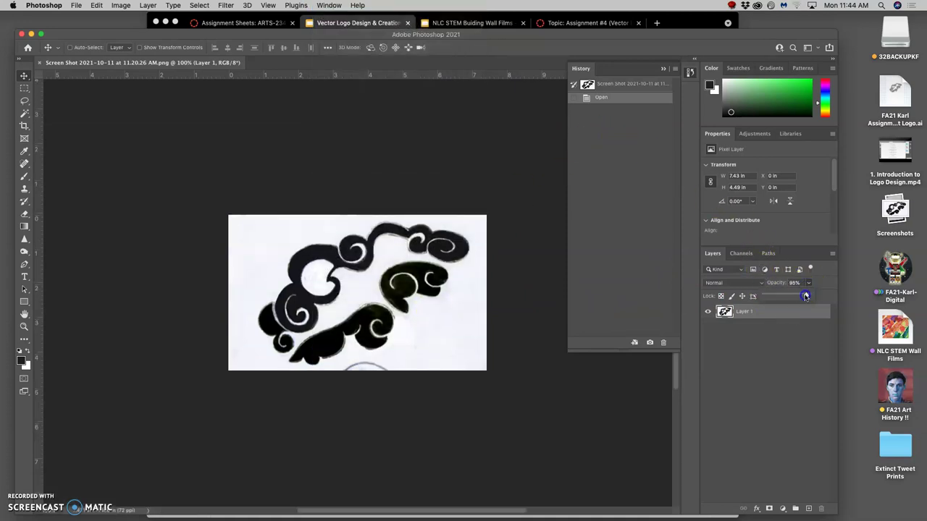
pyautogui.moveTo(803, 296); pyautogui.dragTo(786, 297)
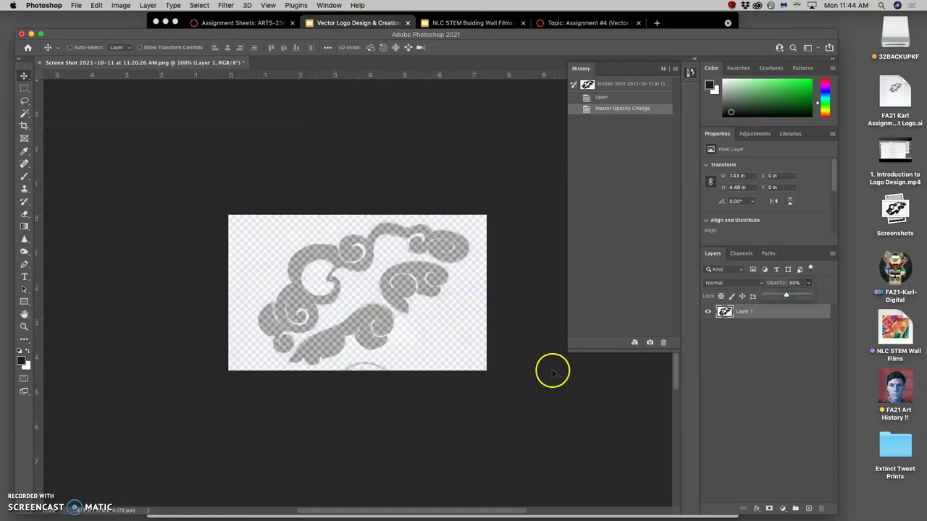
# - Add an empty Layer 2 above the sketch and pick the Ellipse Tool
pyautogui.click(808, 509)
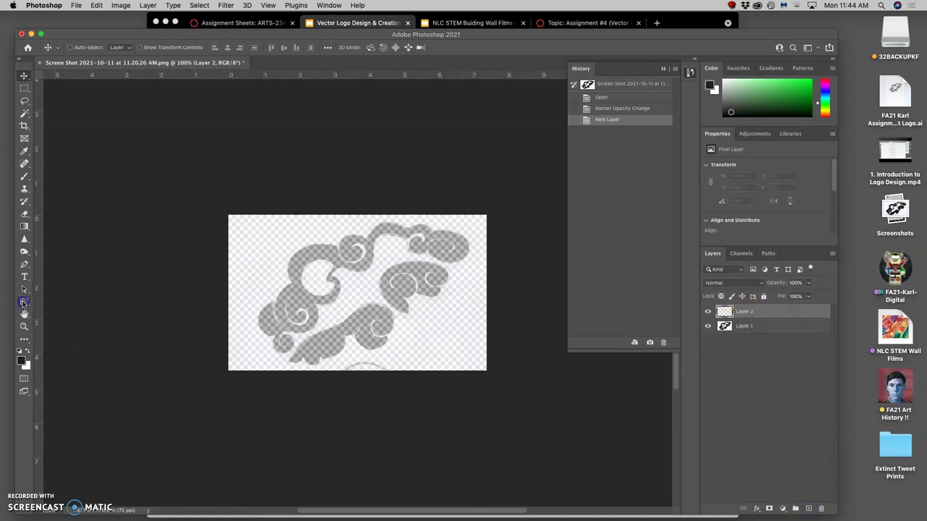
pyautogui.click(24, 304)
pyautogui.click(45, 310)
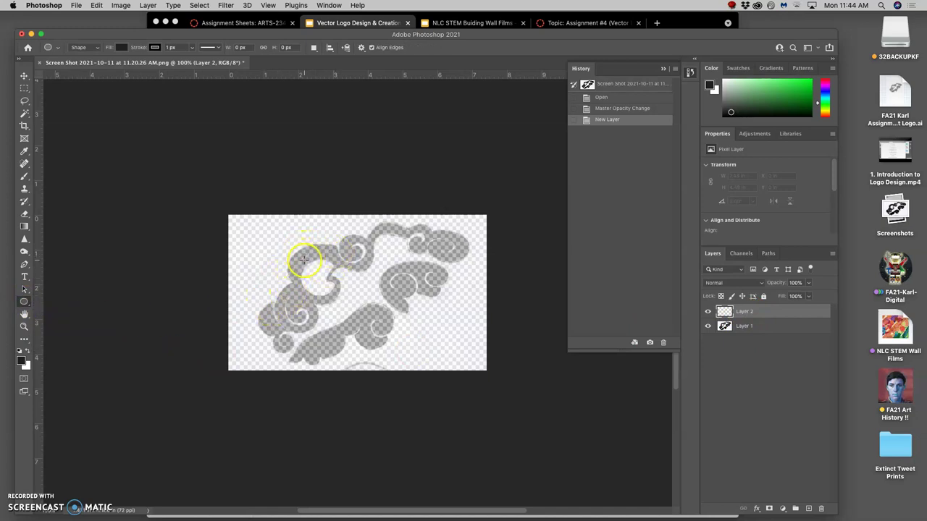
# - Draw a black circle on the cloud, make two copies beside it, and check them without the sketch
pyautogui.moveTo(303, 261); pyautogui.dragTo(337, 297)
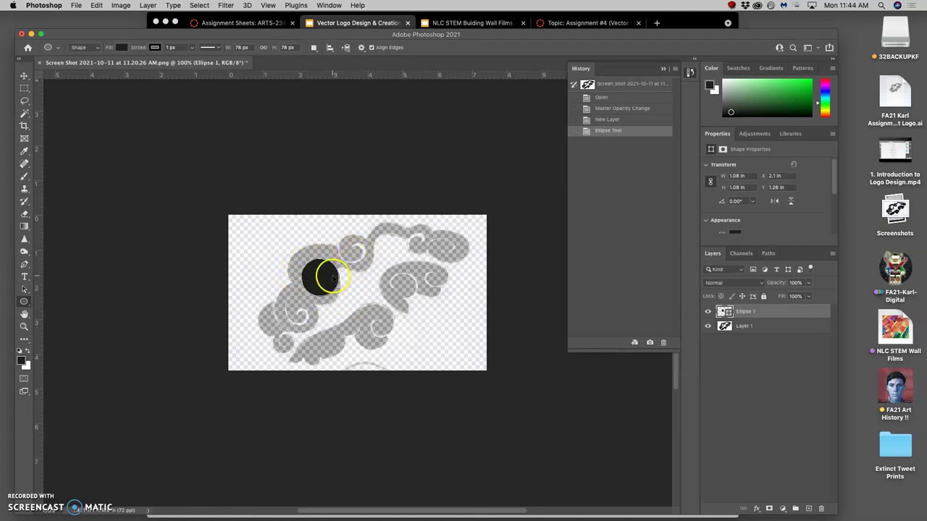
pyautogui.press('super+j')
pyautogui.click(24, 76)
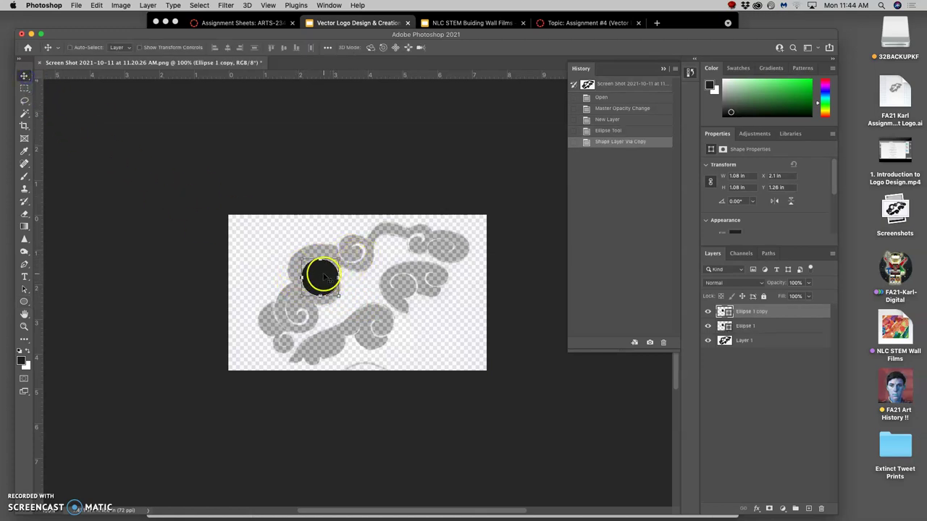
pyautogui.moveTo(320, 279); pyautogui.dragTo(360, 253)
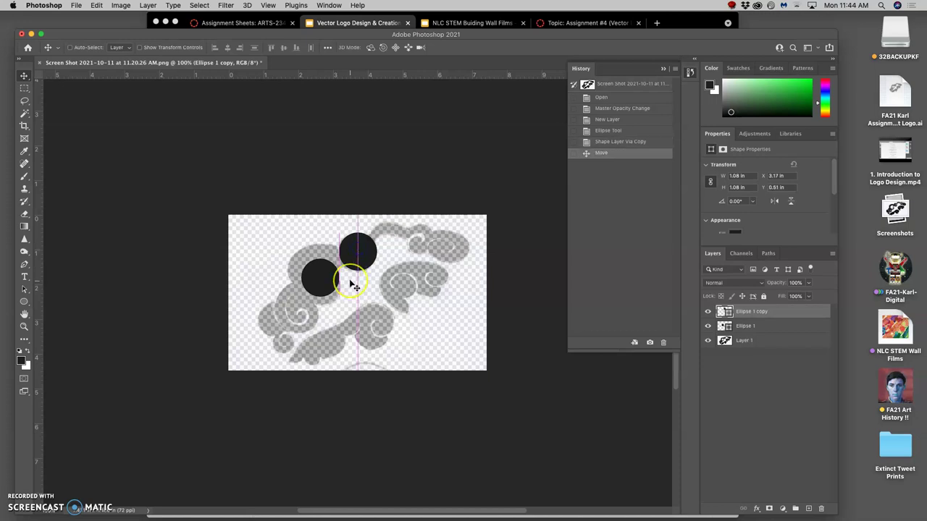
pyautogui.moveTo(359, 262); pyautogui.dragTo(402, 289)
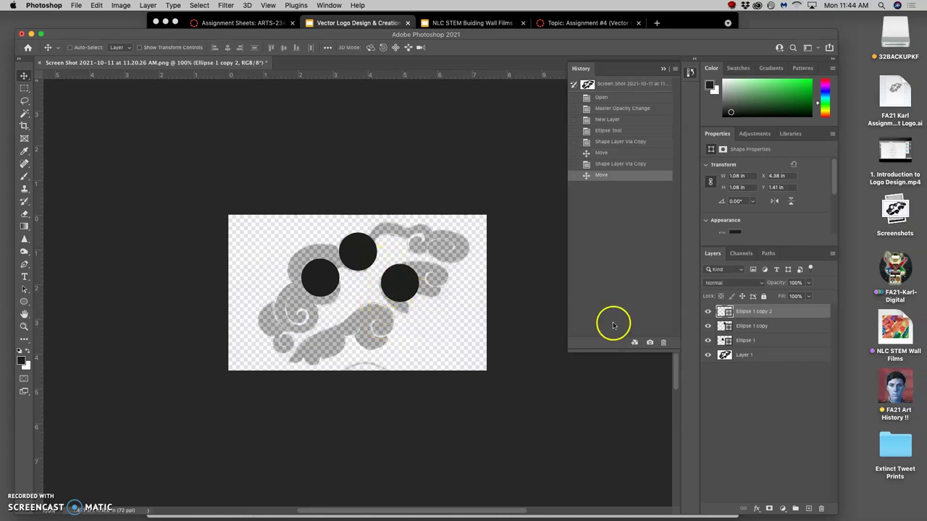
pyautogui.click(707, 355)
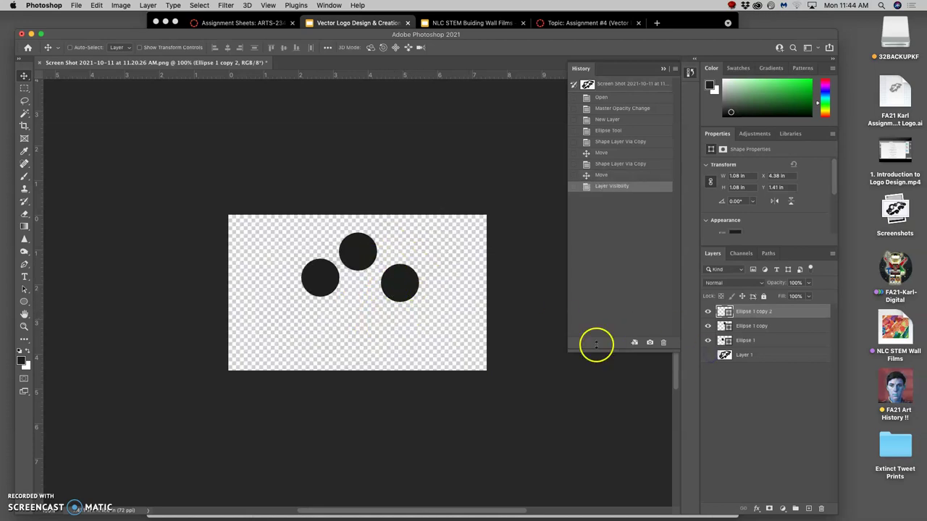
pyautogui.click(707, 355)
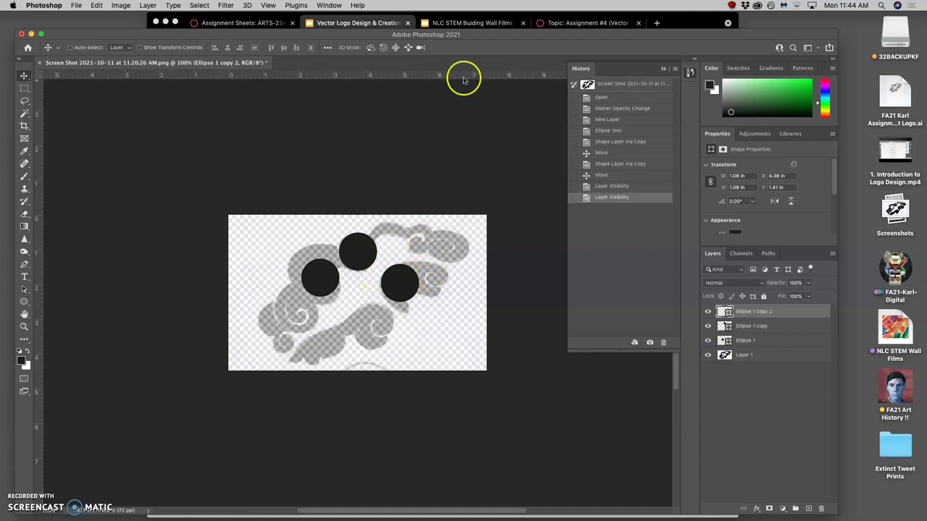
# - Show the Pen Tool tips slide in Google Slides, then return to Flight Logo.eps in Illustrator
pyautogui.click(375, 26)
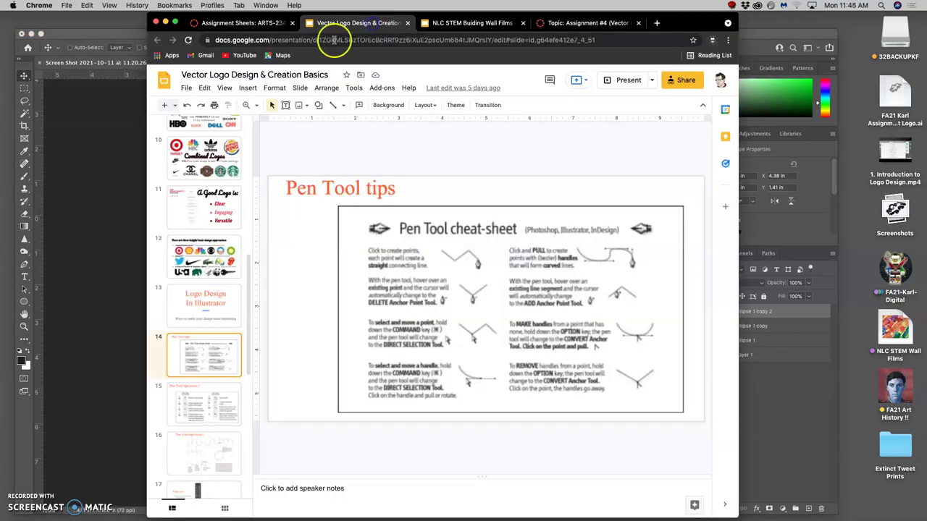
pyautogui.moveTo(8, 123)
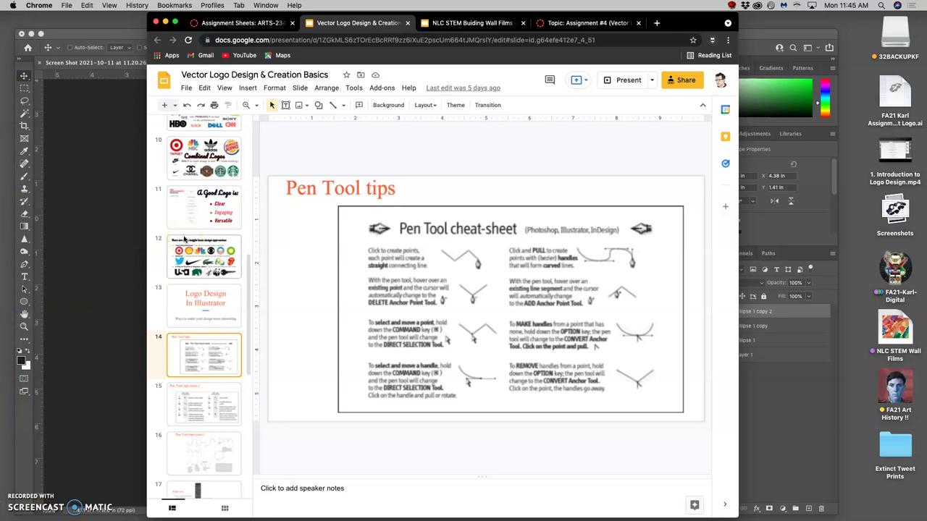
pyautogui.doubleClick(695, 23)
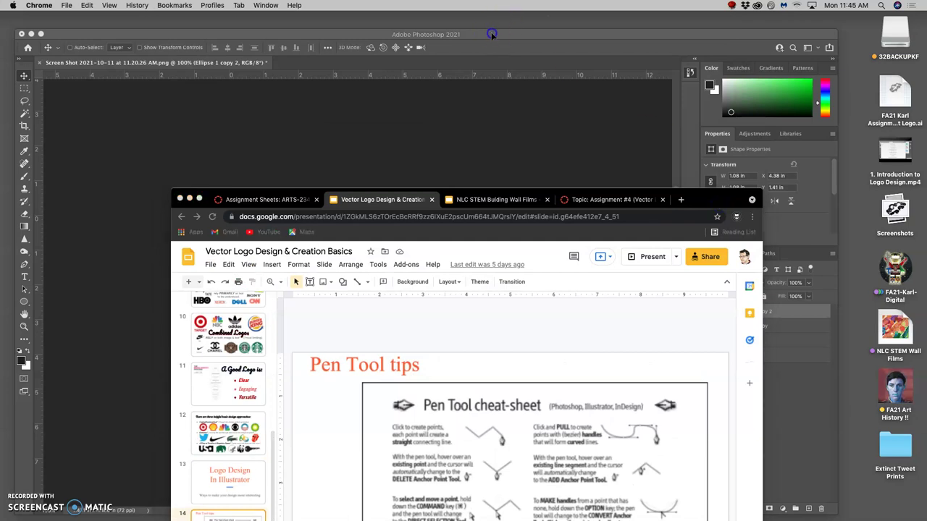
pyautogui.click(23, 265)
pyautogui.press('super+Tab')
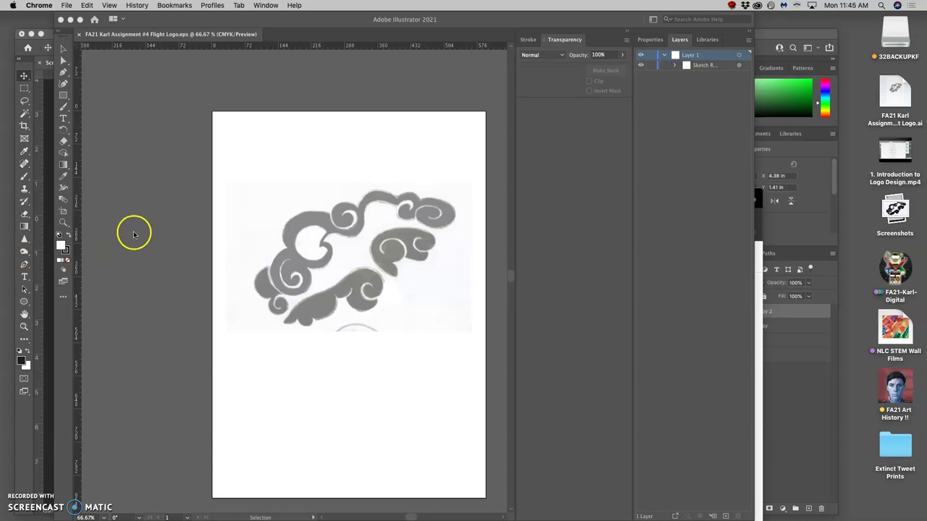
# - Quit Photoshop from the Dock, choosing Don't Save for the three-circle screenshot document
pyautogui.click(310, 220)
pyautogui.moveTo(9, 326)
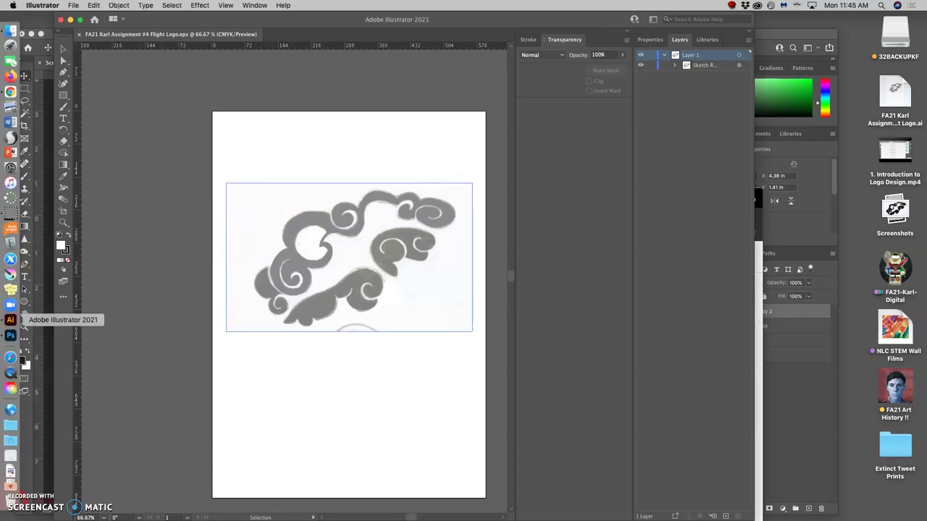
pyautogui.rightClick(10, 333)
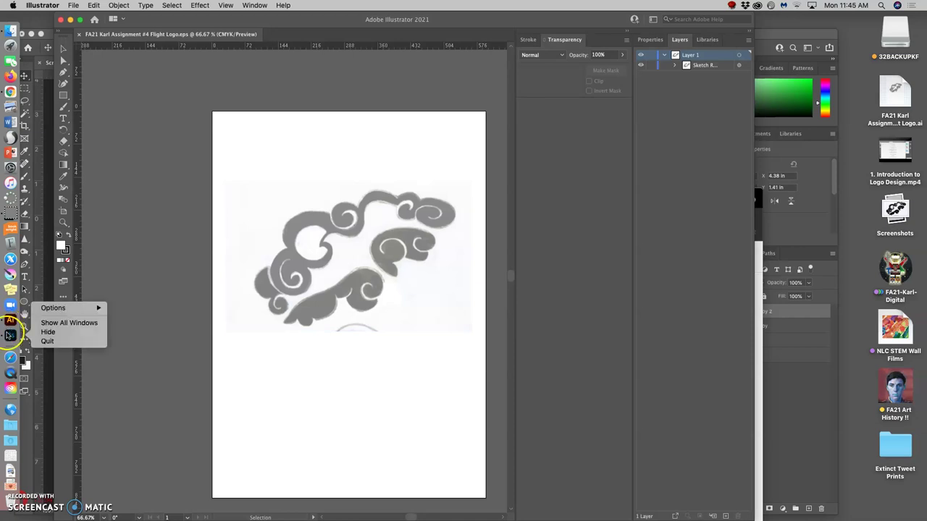
pyautogui.click(10, 333)
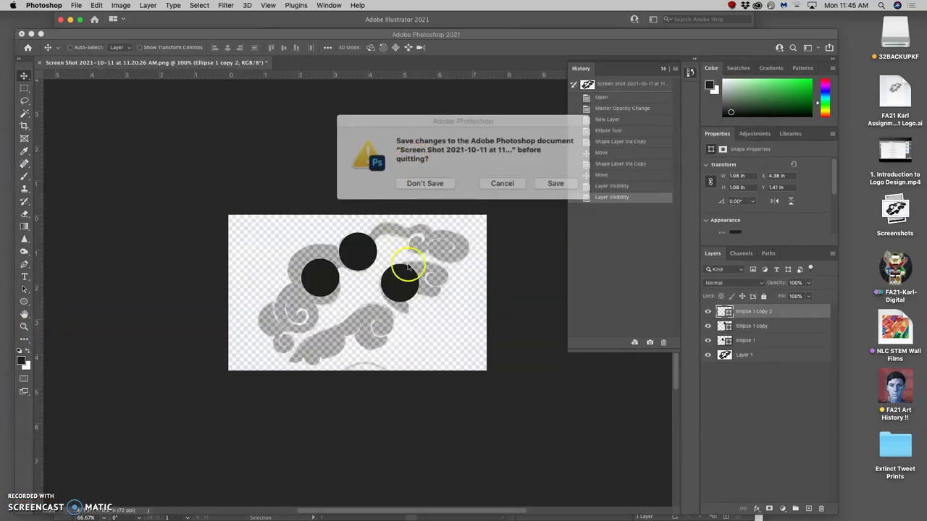
pyautogui.click(430, 184)
pyautogui.click(419, 184)
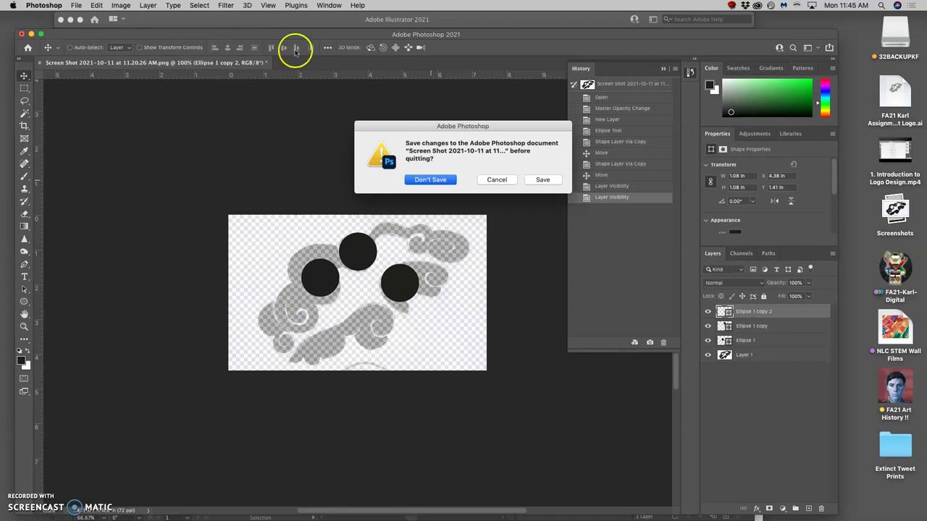
pyautogui.click(288, 23)
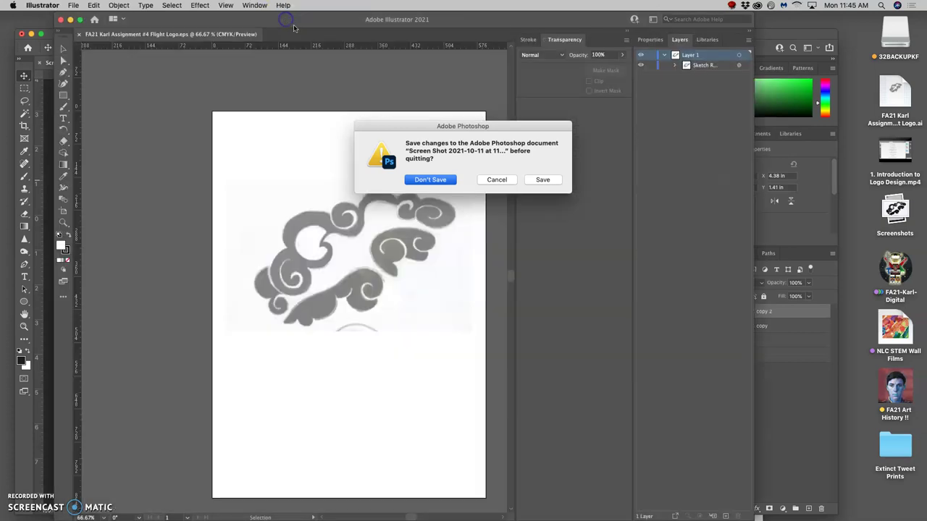
pyautogui.click(441, 181)
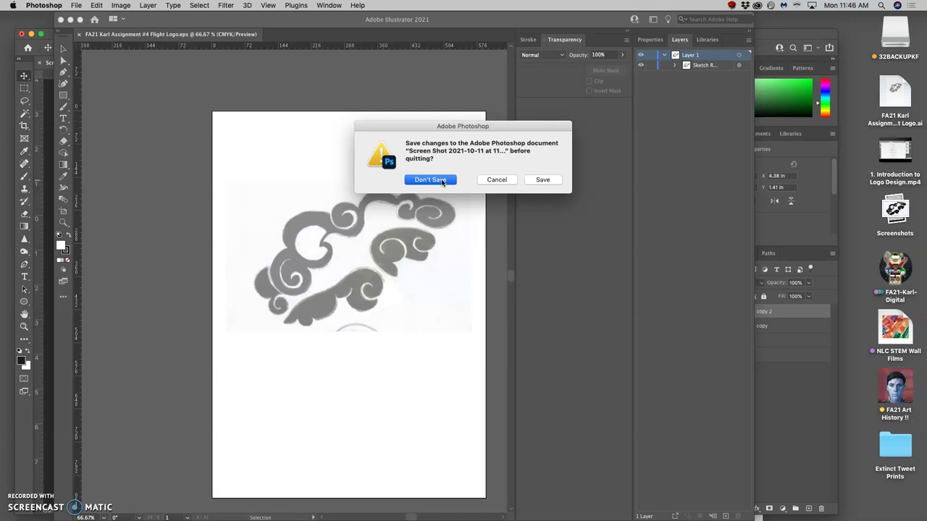
pyautogui.click(431, 180)
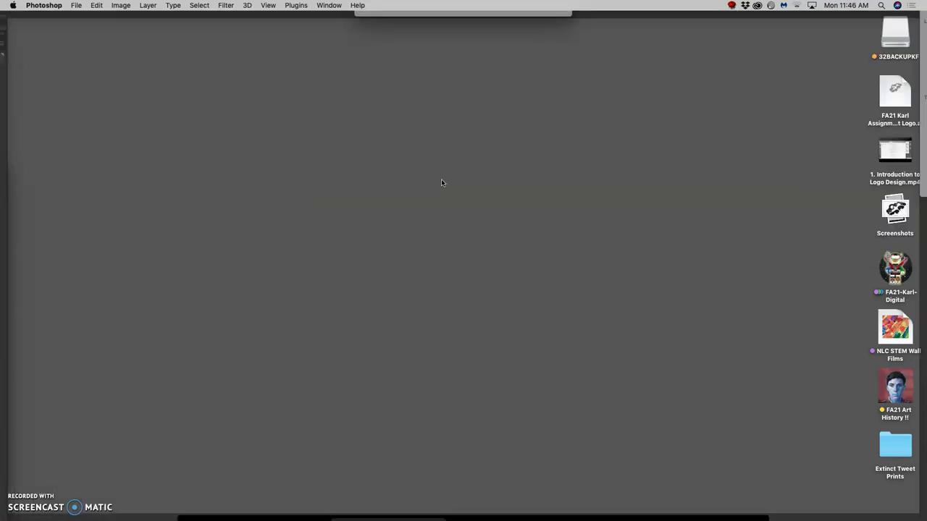
pyautogui.click(422, 176)
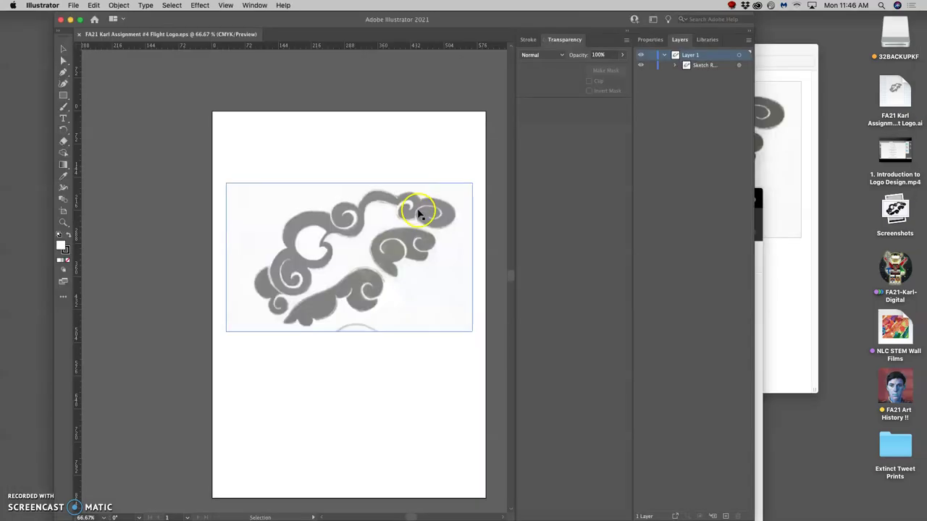
# - Deselect the sketch, lock Layer 1, and add an empty Layer 2 above it
pyautogui.click(422, 377)
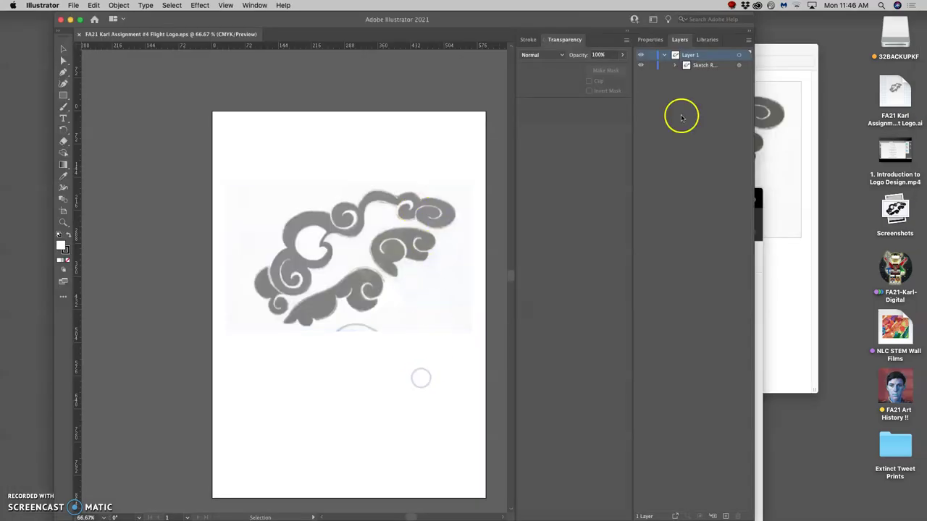
pyautogui.click(652, 55)
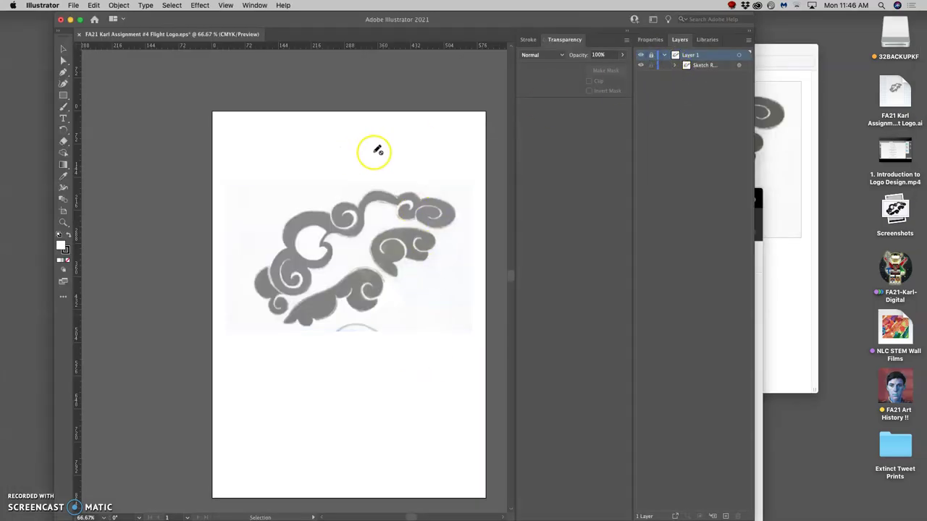
pyautogui.click(664, 55)
pyautogui.click(664, 56)
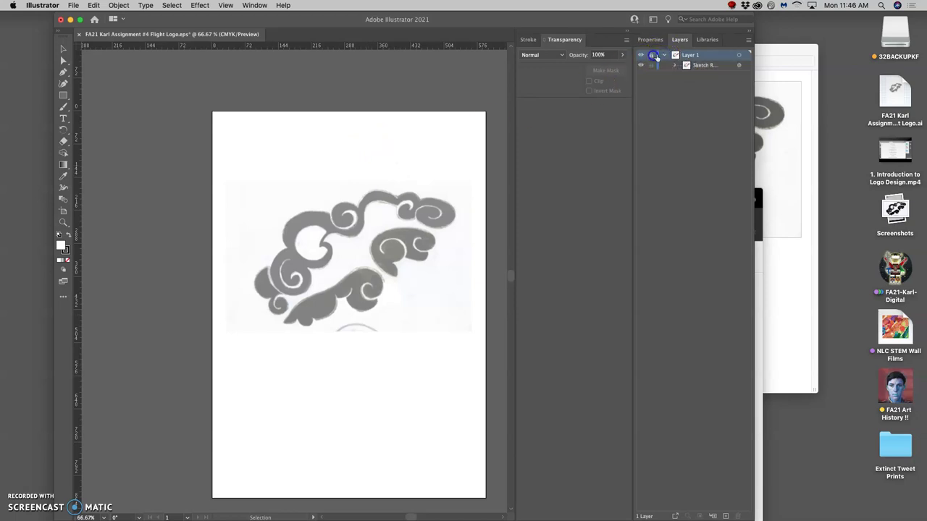
pyautogui.click(725, 516)
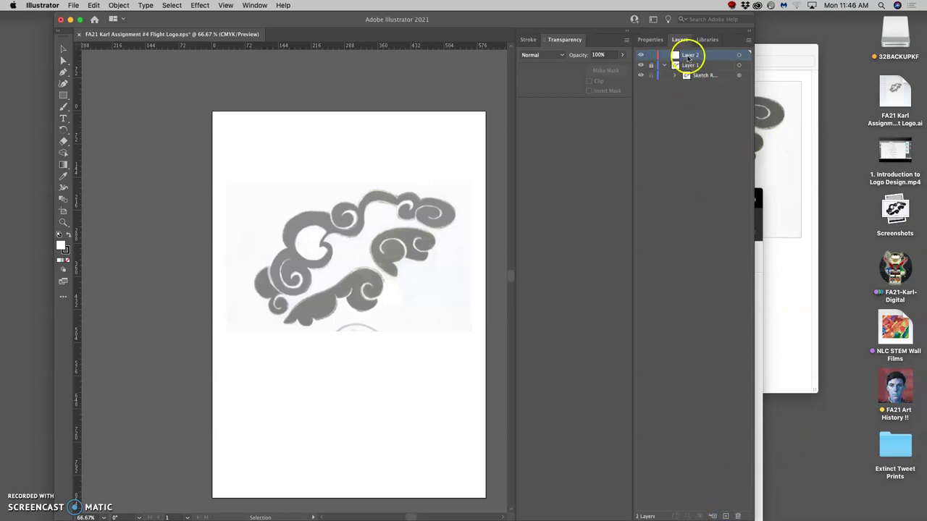
# - Choose the Ellipse Tool from the Rectangle tool flyout
pyautogui.click(63, 97)
pyautogui.click(96, 109)
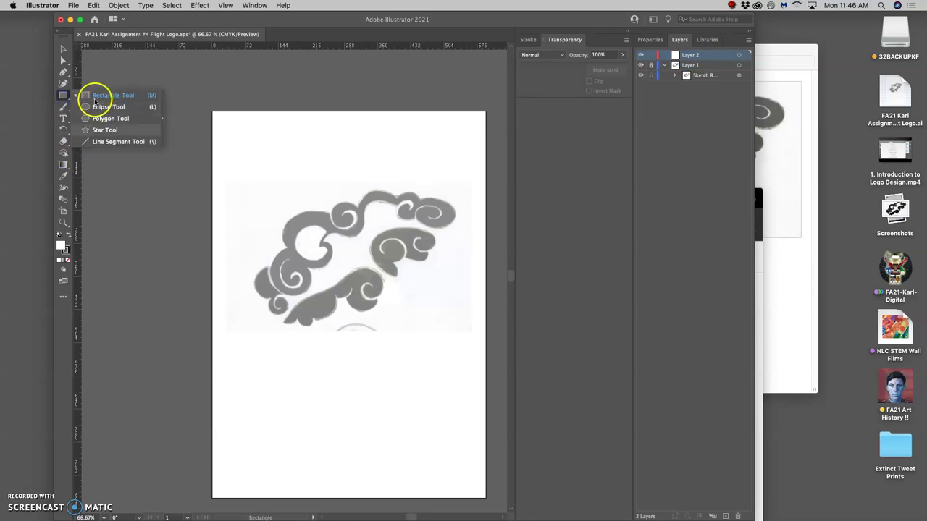
pyautogui.click(95, 108)
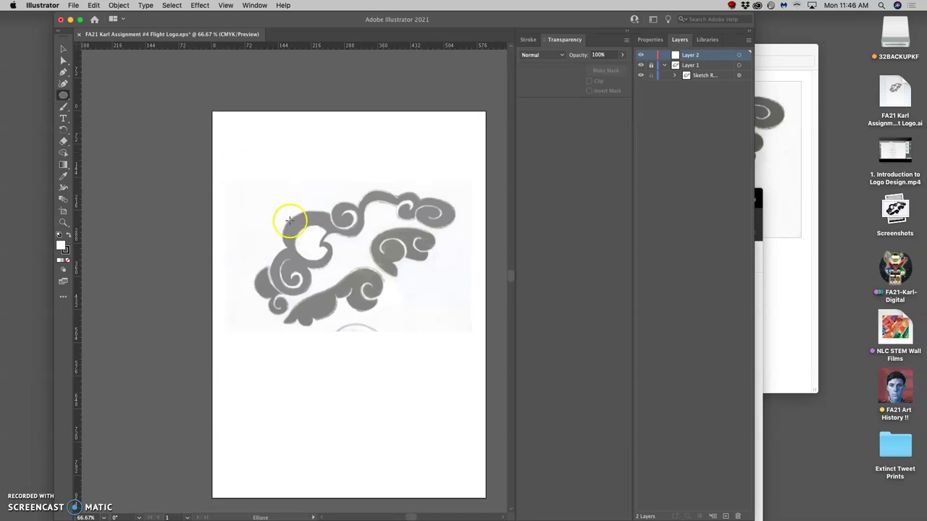